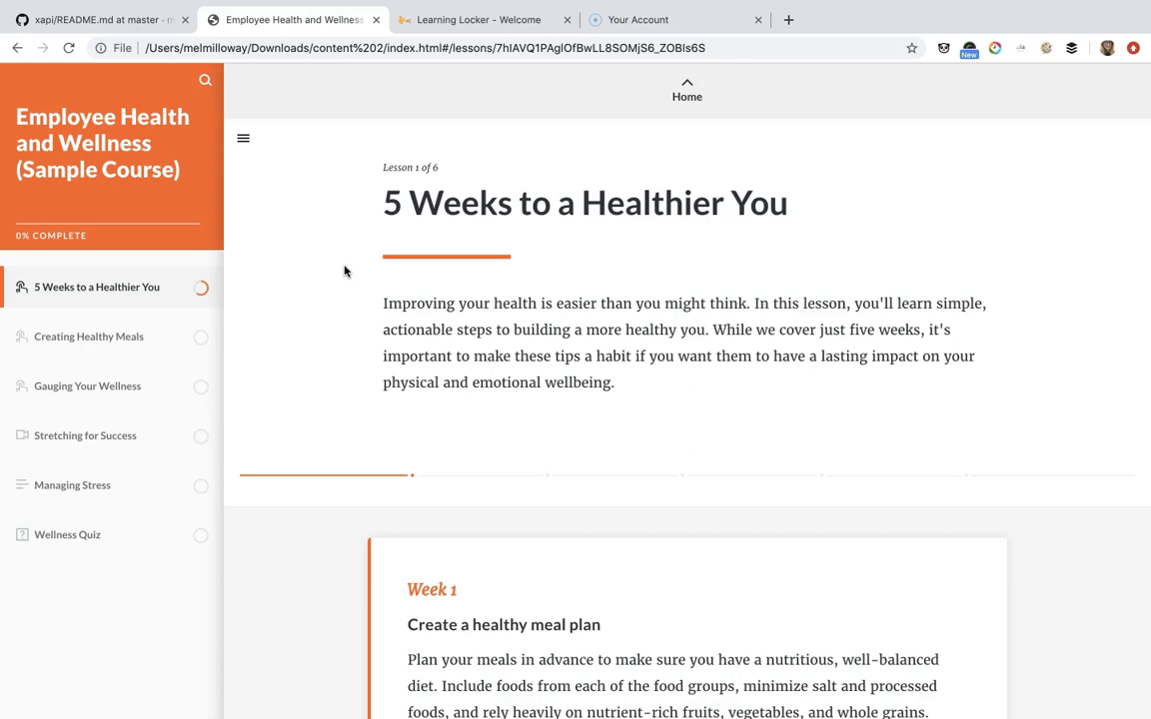
Step: Open the Managing Stress lesson from the course sidebar
{"action": "left_click", "coordinate": [346, 280]}
{"action": "left_click", "coordinate": [149, 338]}
{"action": "left_click", "coordinate": [130, 353]}
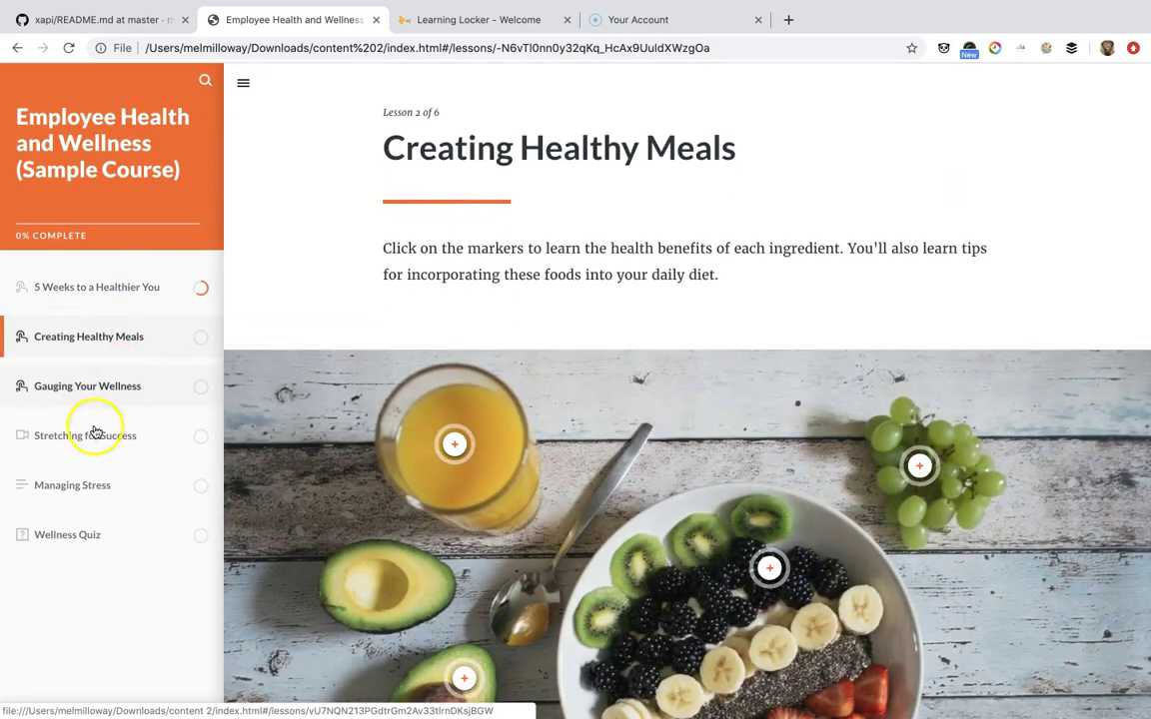
{"action": "left_click", "coordinate": [73, 490]}
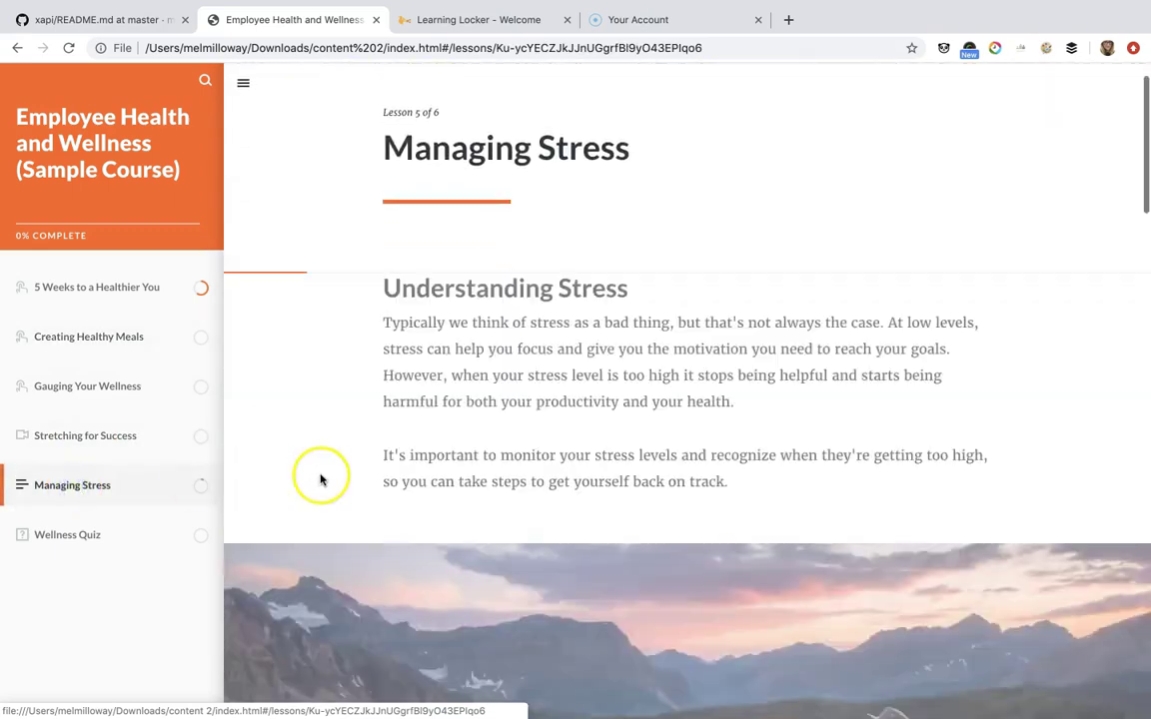
Step: View the Do Something Fun and Relax tips and expand Embracing Discovery and Gaining Insight
{"action": "scroll", "coordinate": [604, 377], "scroll_direction": "down", "scroll_amount": 10}
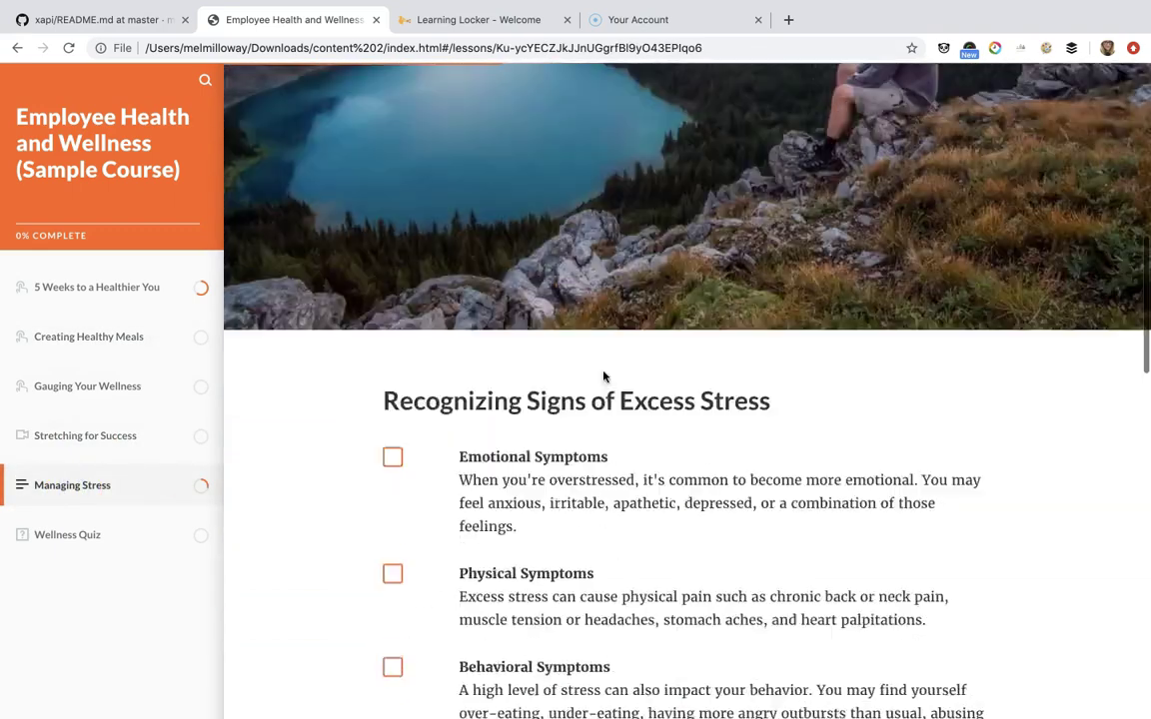
{"action": "scroll", "coordinate": [604, 377], "scroll_direction": "down", "scroll_amount": 5}
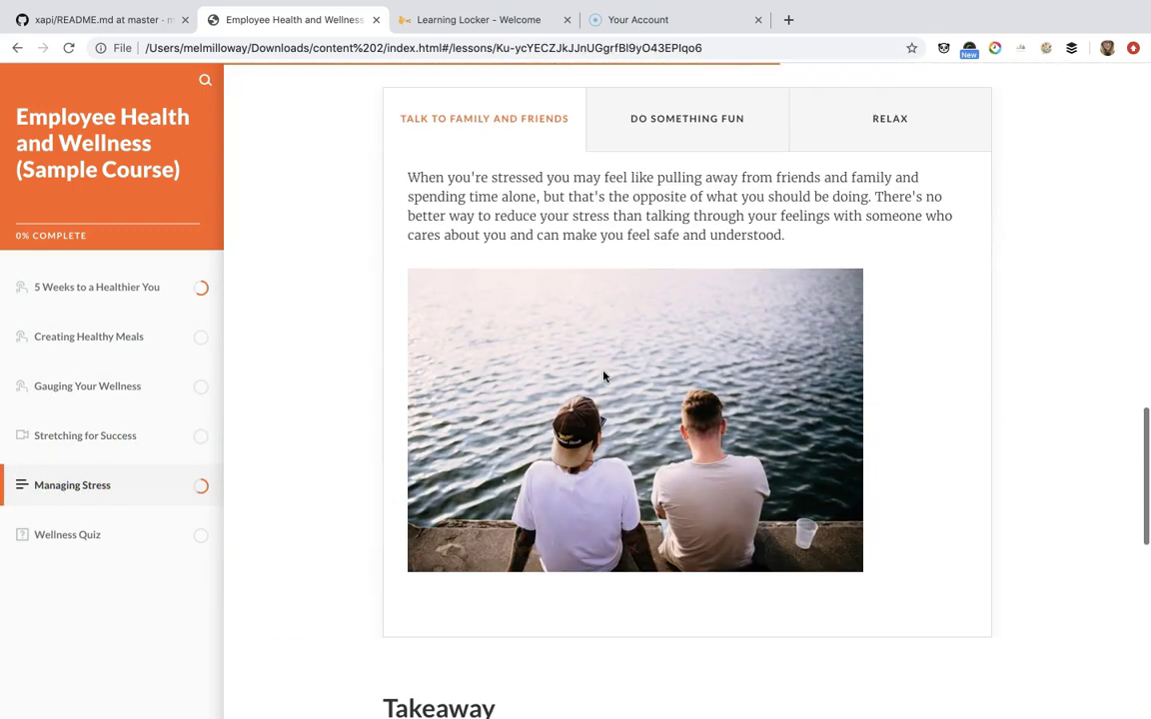
{"action": "left_click", "coordinate": [679, 142]}
{"action": "left_click", "coordinate": [840, 129]}
{"action": "scroll", "coordinate": [636, 360], "scroll_direction": "down", "scroll_amount": 8}
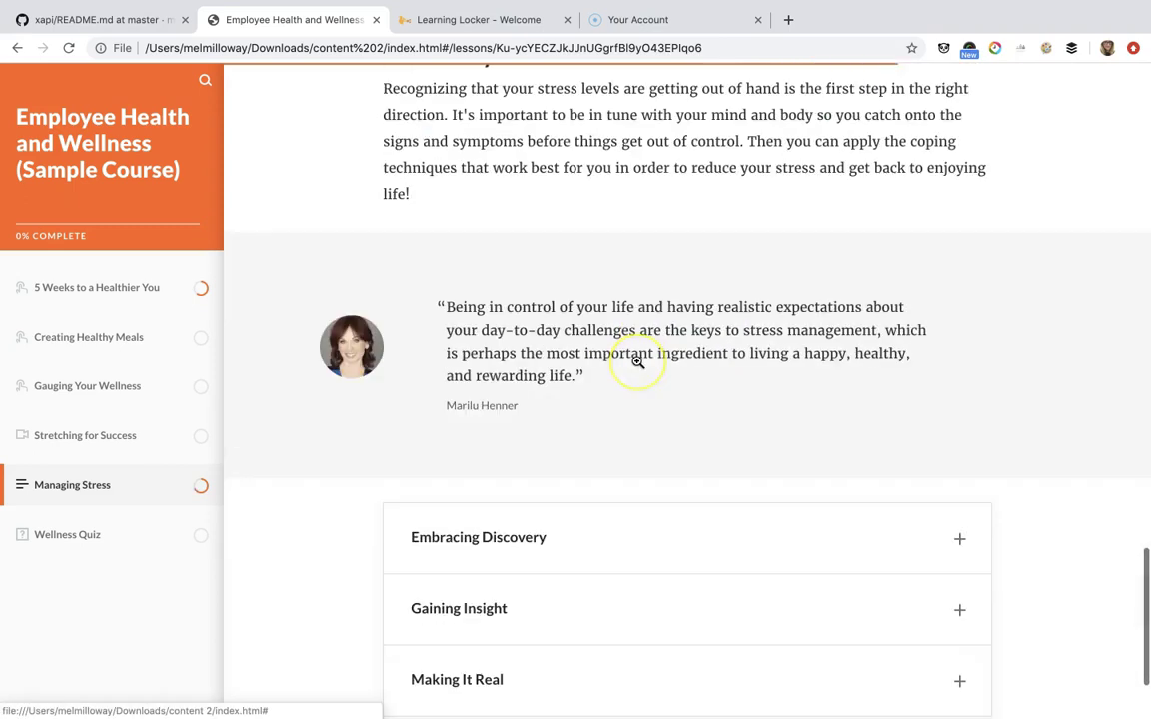
{"action": "left_click", "coordinate": [594, 447]}
{"action": "scroll", "coordinate": [574, 480], "scroll_direction": "down", "scroll_amount": 4}
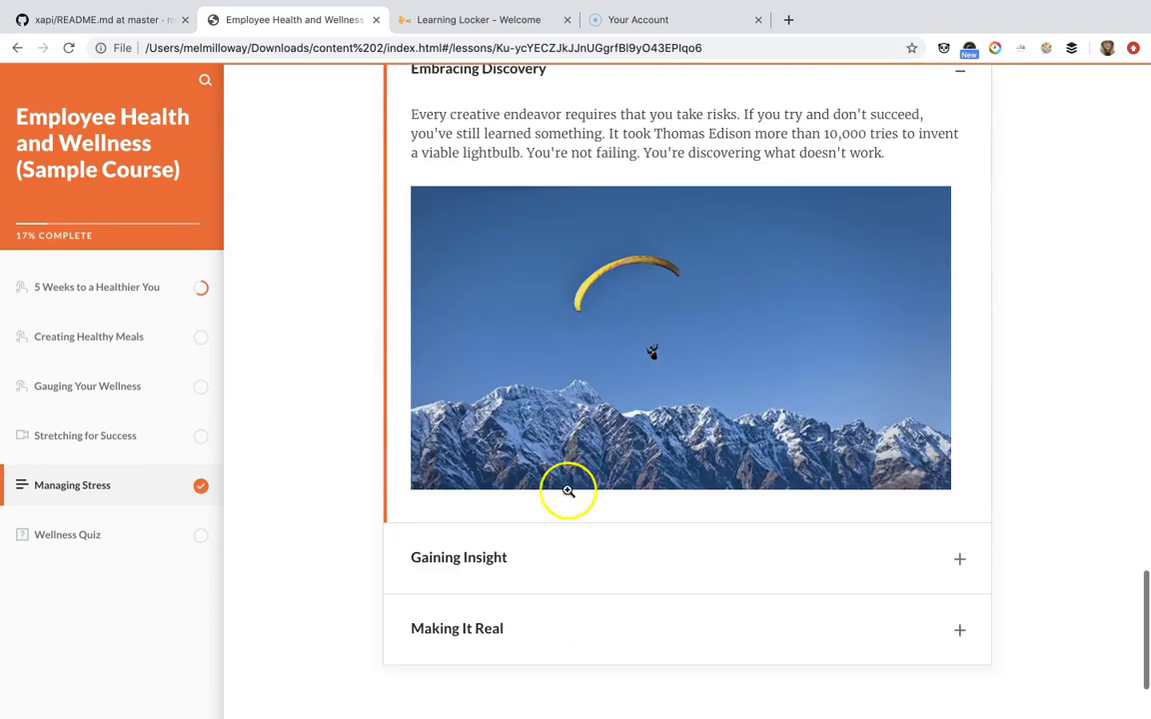
{"action": "left_click", "coordinate": [535, 545]}
{"action": "scroll", "coordinate": [535, 544], "scroll_direction": "up", "scroll_amount": 5}
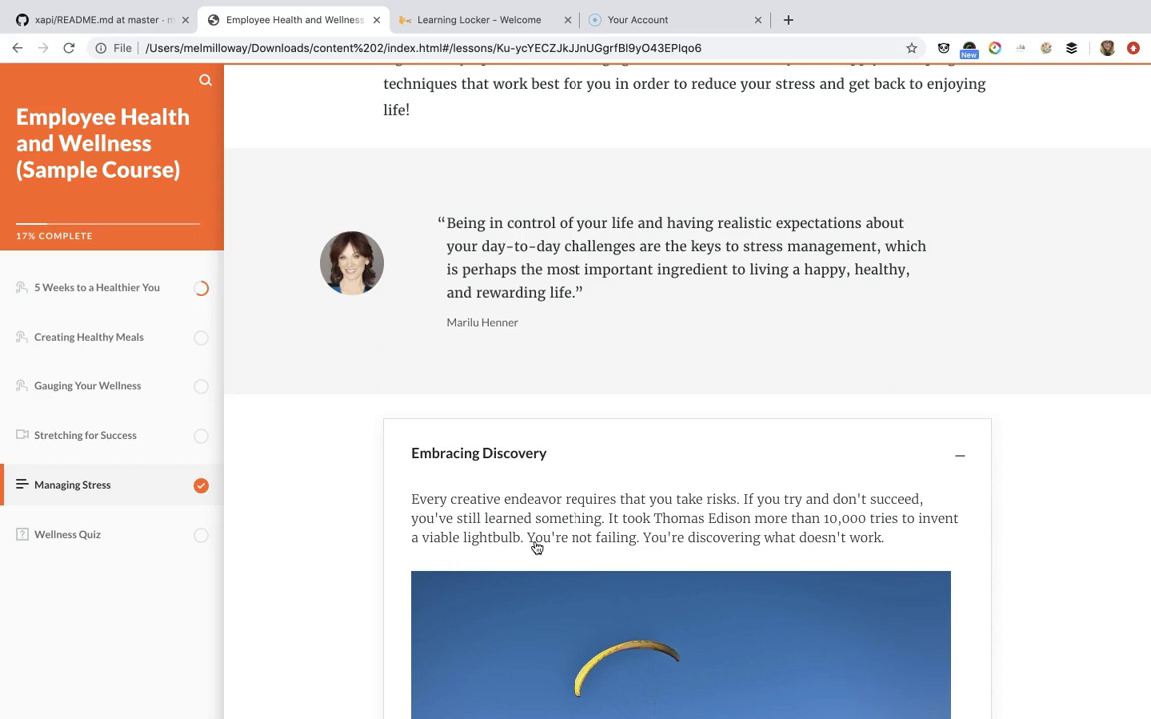
{"action": "left_click", "coordinate": [548, 391]}
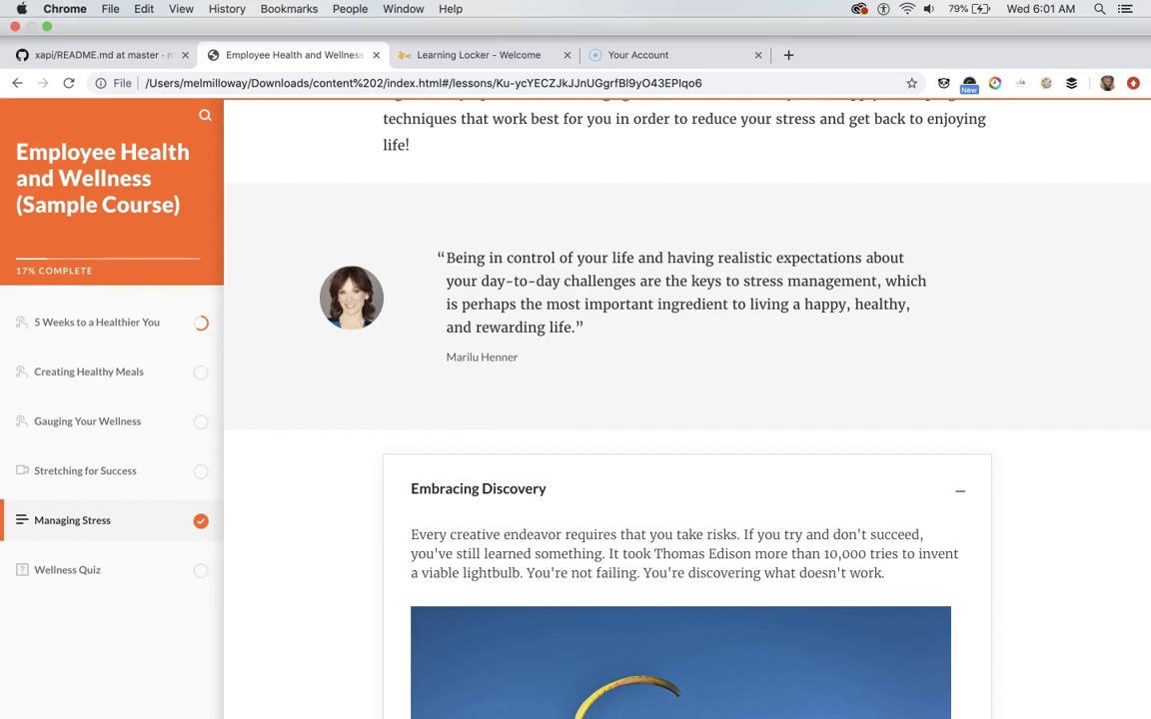
Step: Go from the xapi README to the repository's main page and download it as a ZIP
{"action": "left_click", "coordinate": [90, 54]}
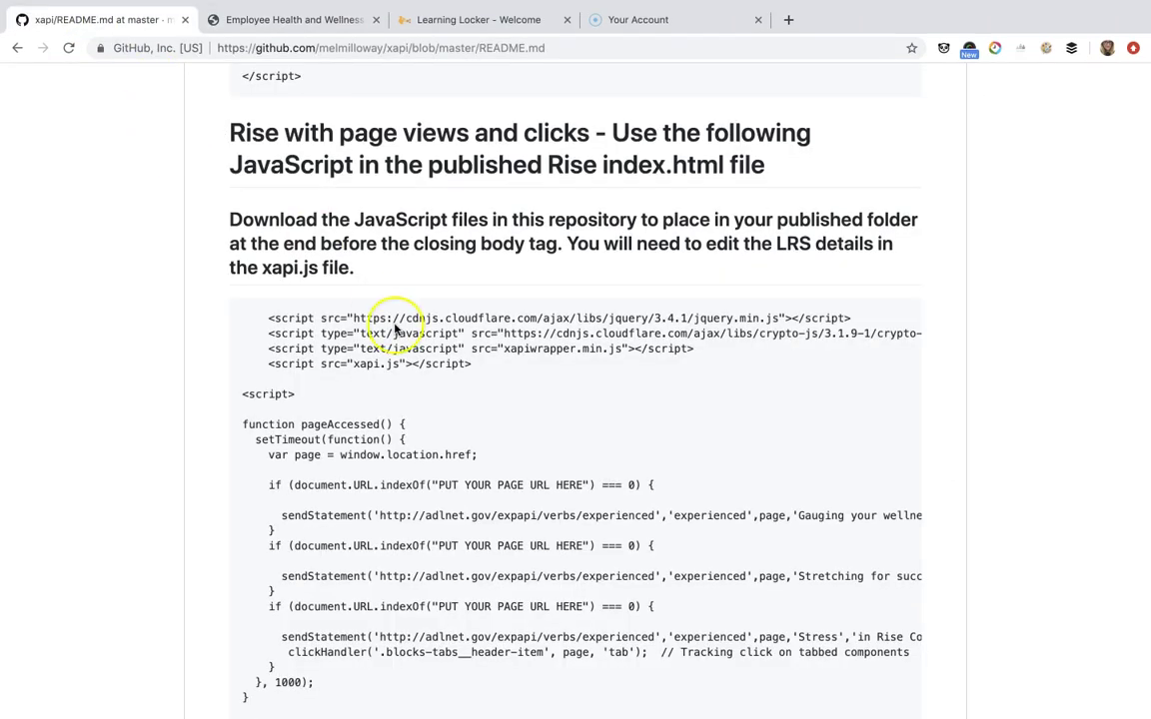
{"action": "scroll", "coordinate": [395, 329], "scroll_direction": "up", "scroll_amount": 15}
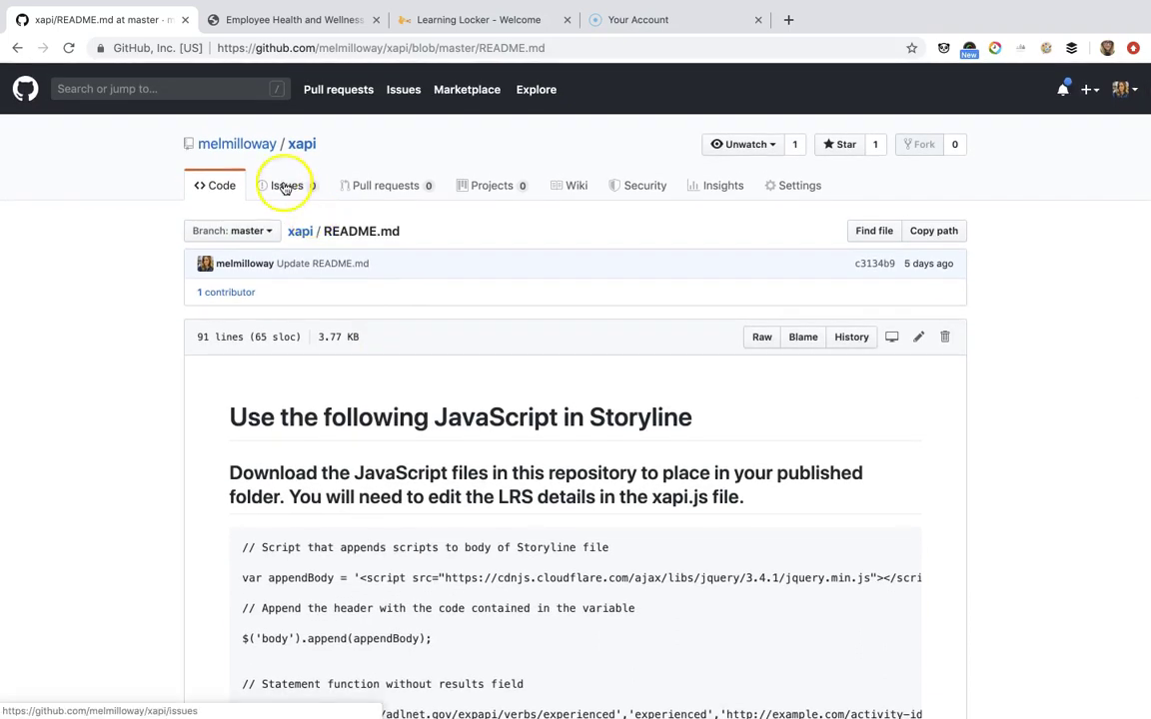
{"action": "left_click", "coordinate": [302, 146]}
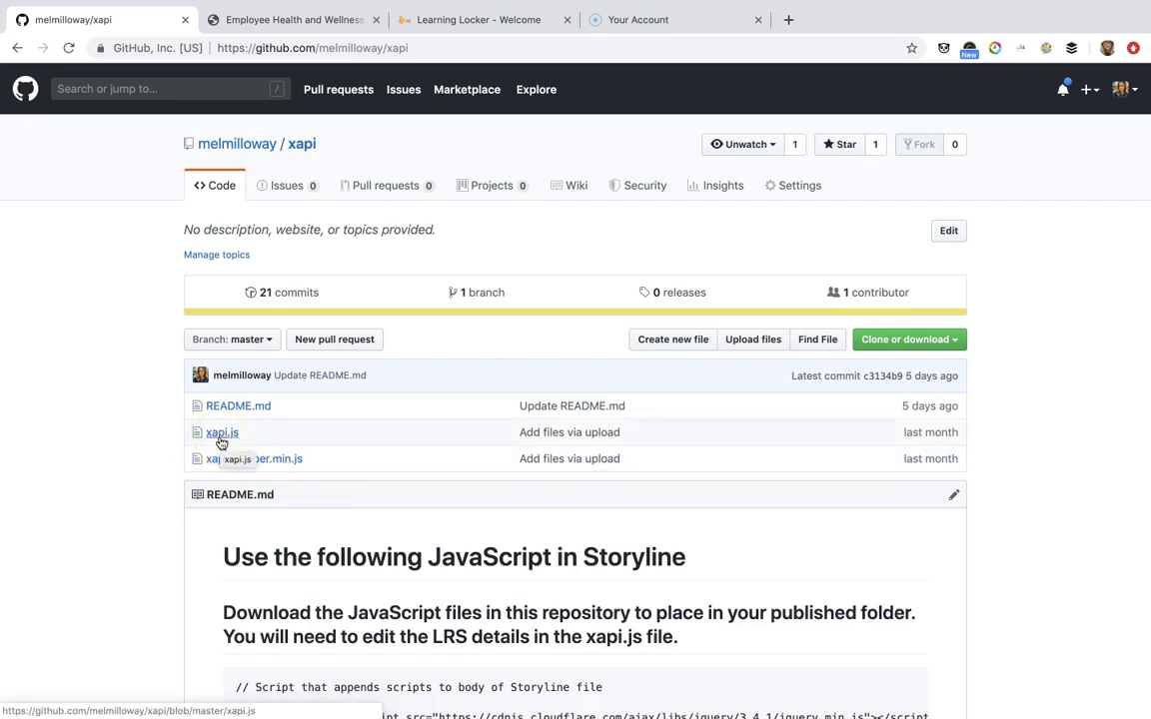
{"action": "left_click", "coordinate": [955, 341]}
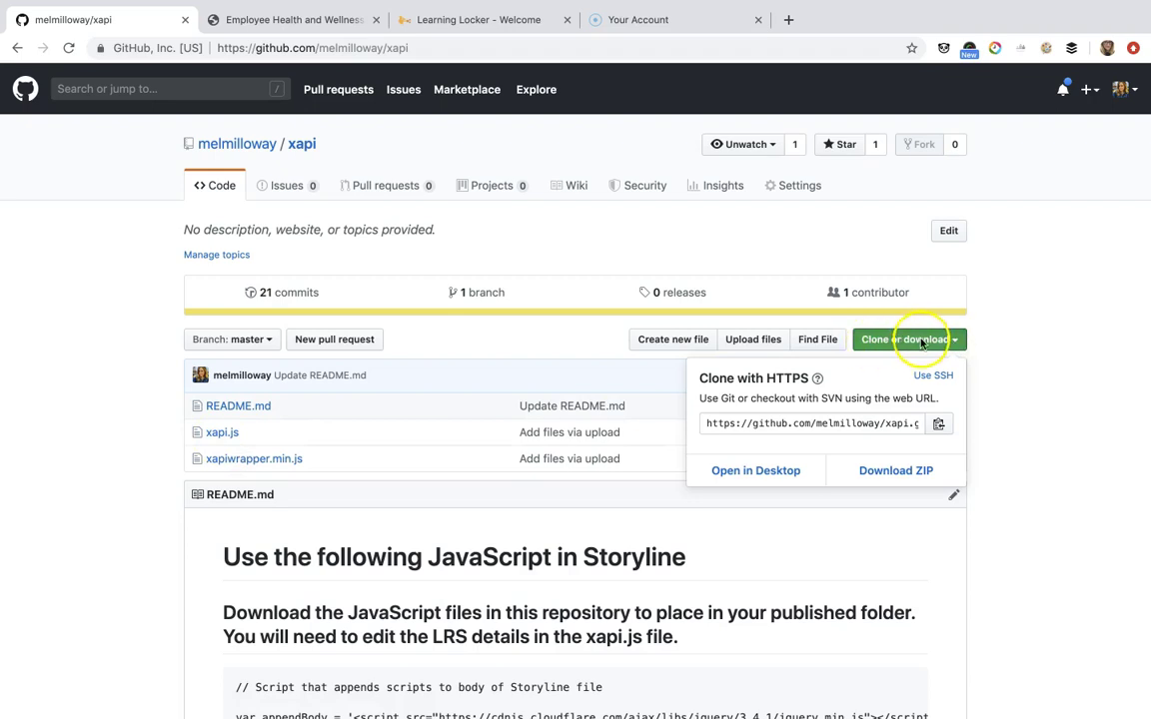
{"action": "left_click", "coordinate": [883, 473]}
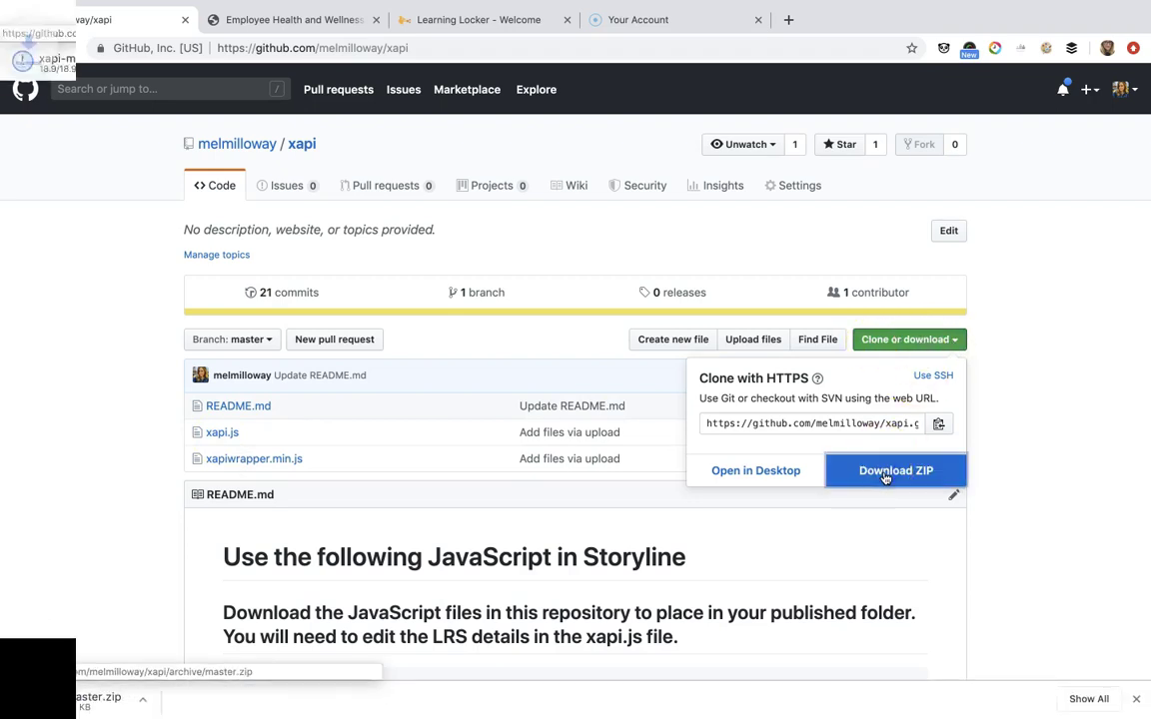
{"action": "left_click", "coordinate": [666, 390]}
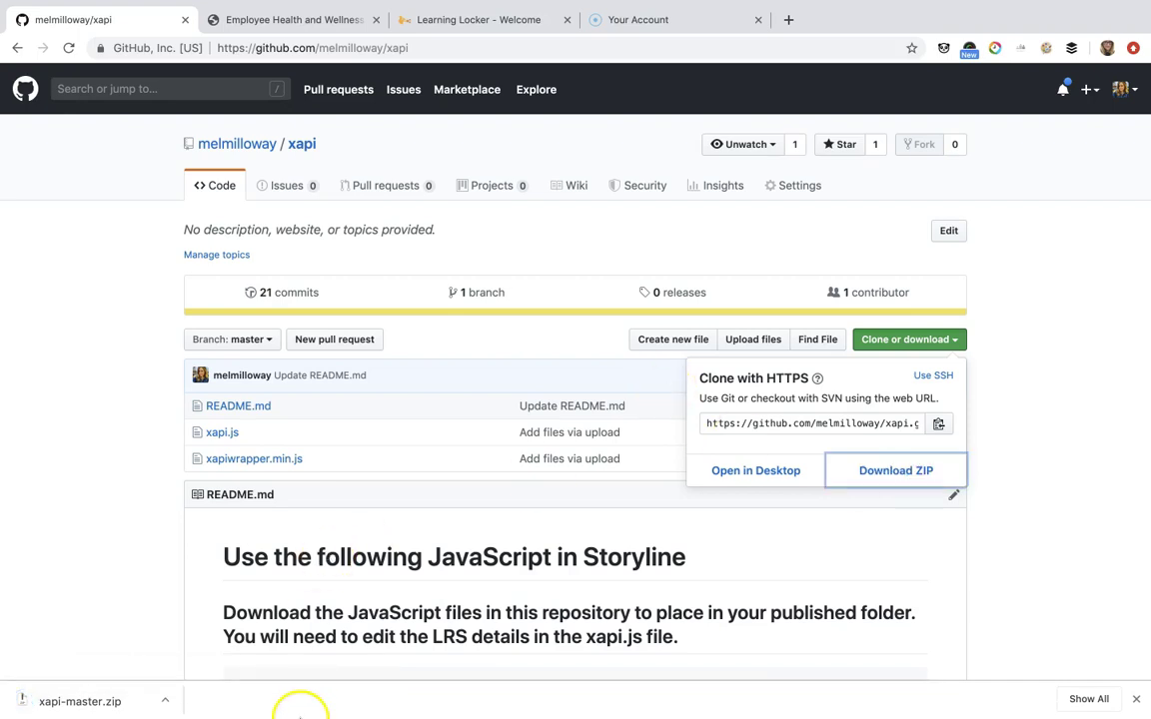
{"action": "left_click", "coordinate": [121, 374]}
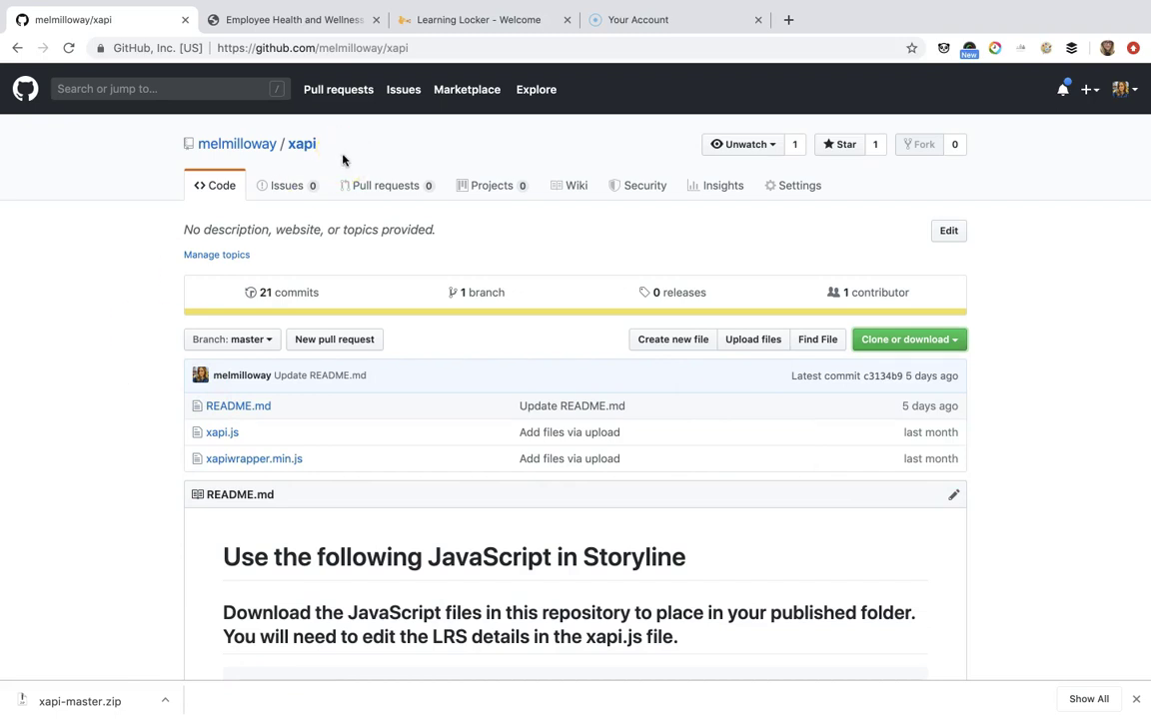
Step: Open Settings > Clients in Learning Locker and dismiss the finished download bar
{"action": "left_click", "coordinate": [454, 22]}
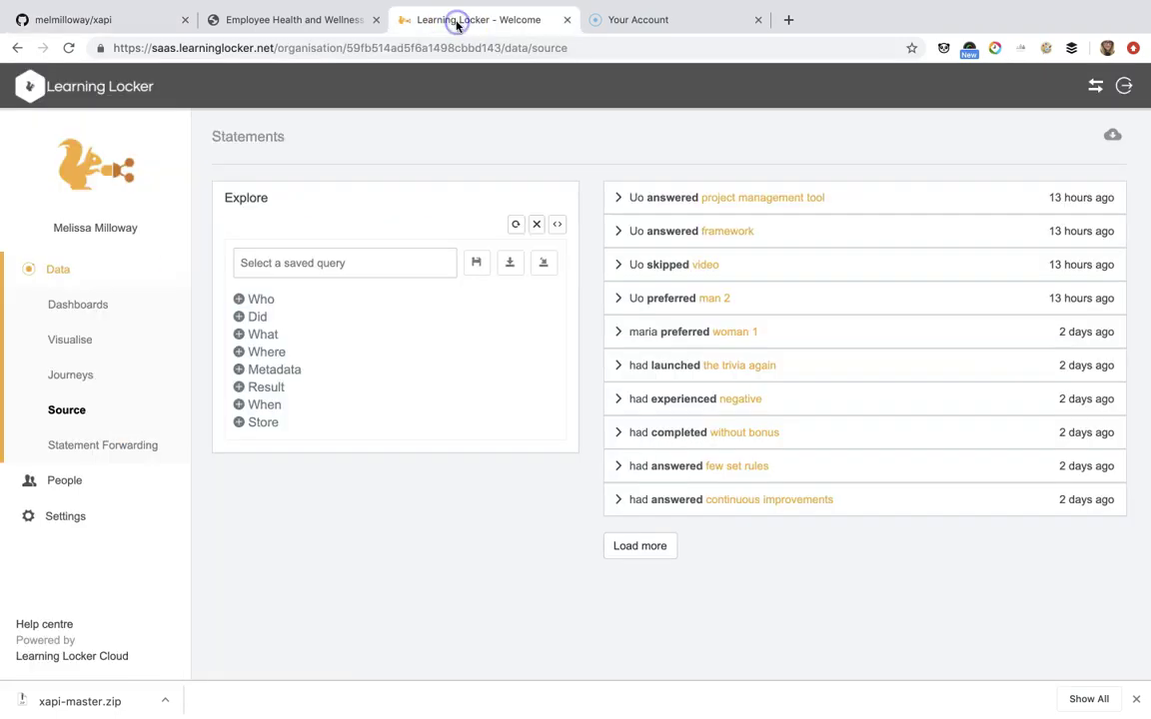
{"action": "left_click", "coordinate": [72, 514]}
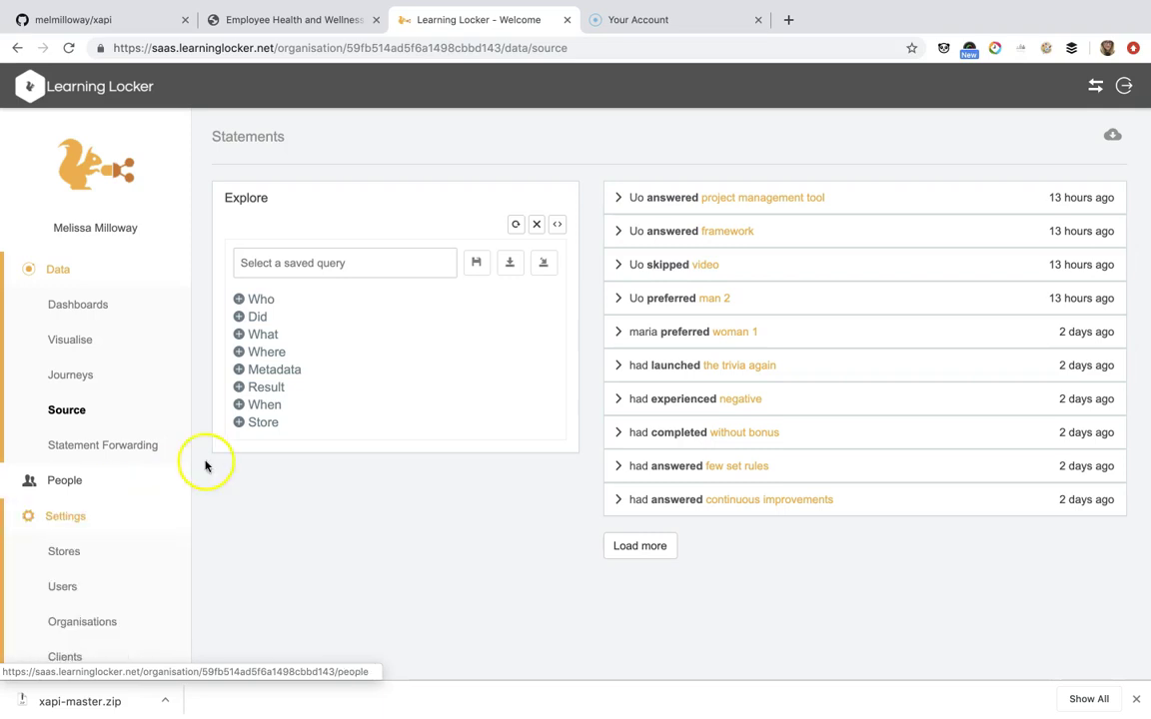
{"action": "scroll", "coordinate": [129, 538], "scroll_direction": "down", "scroll_amount": 1}
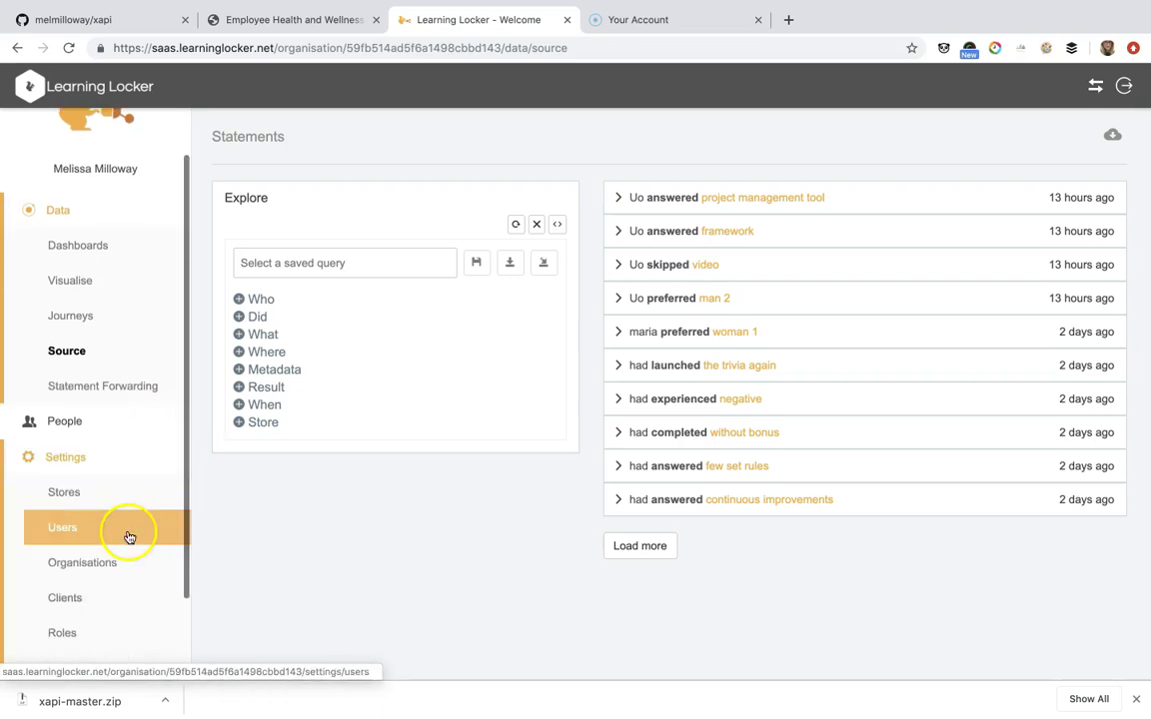
{"action": "left_click", "coordinate": [86, 595]}
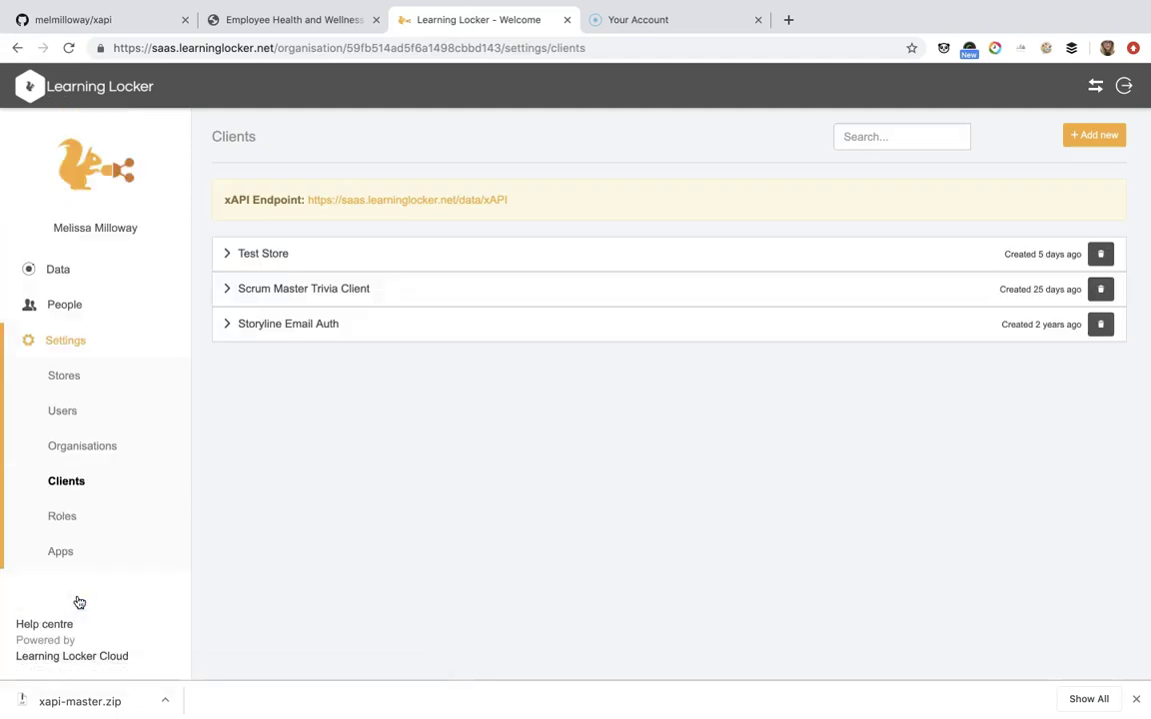
{"action": "left_click", "coordinate": [1135, 701]}
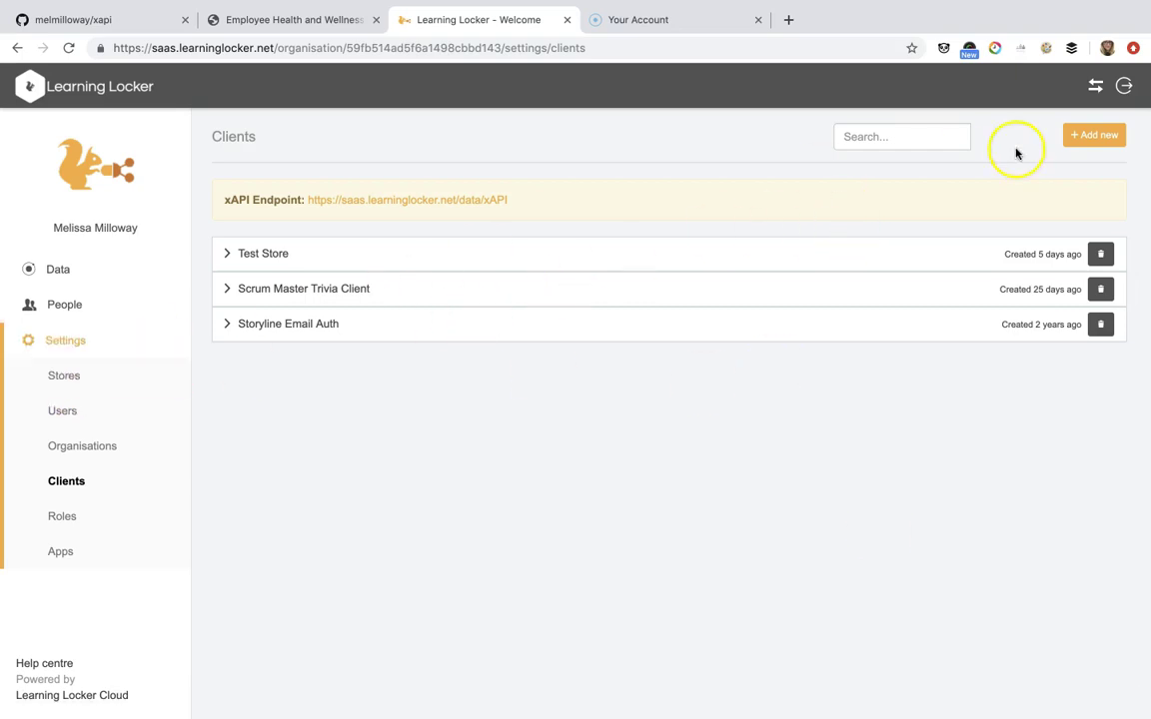
Step: Add a client titled 'Articulate Rise Example', select its key and secret, then collapse it
{"action": "left_click", "coordinate": [1094, 138]}
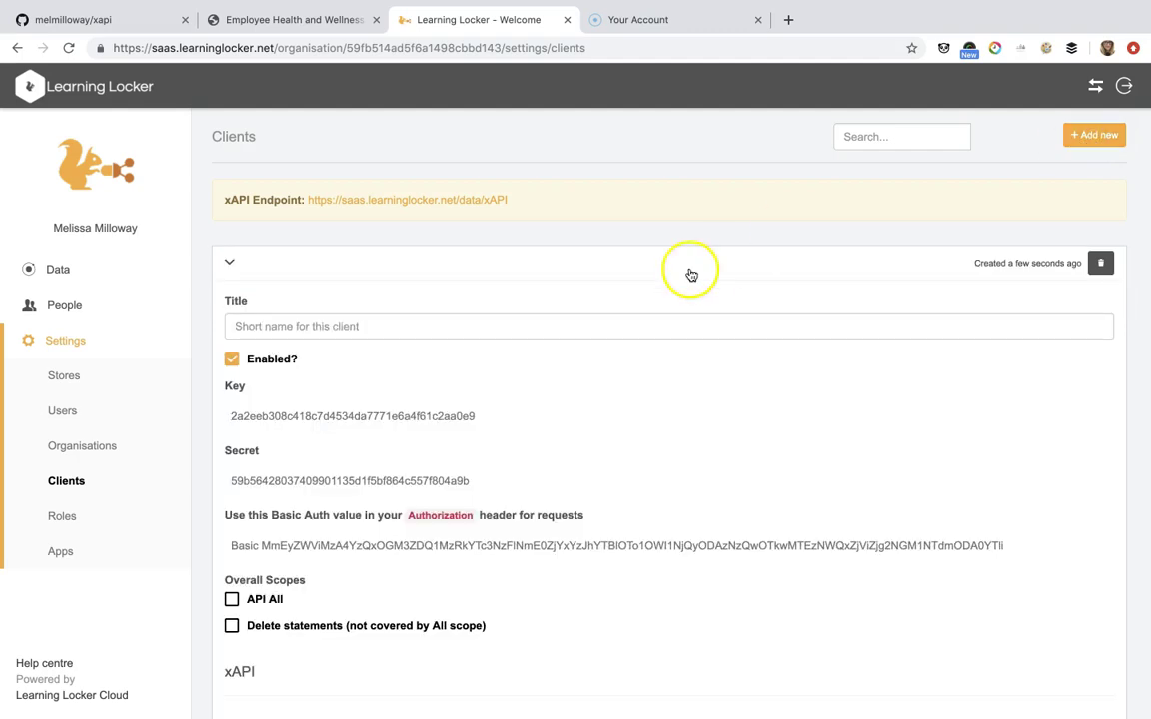
{"action": "left_click", "coordinate": [589, 323]}
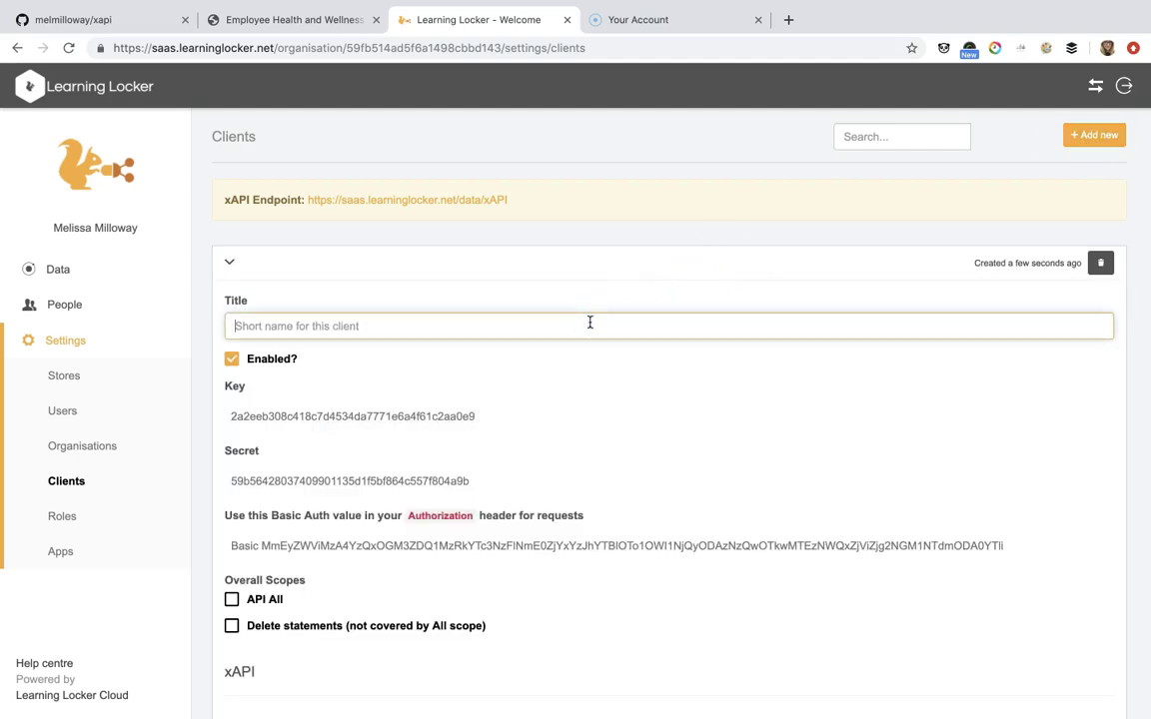
{"action": "type", "text": "Arti"}
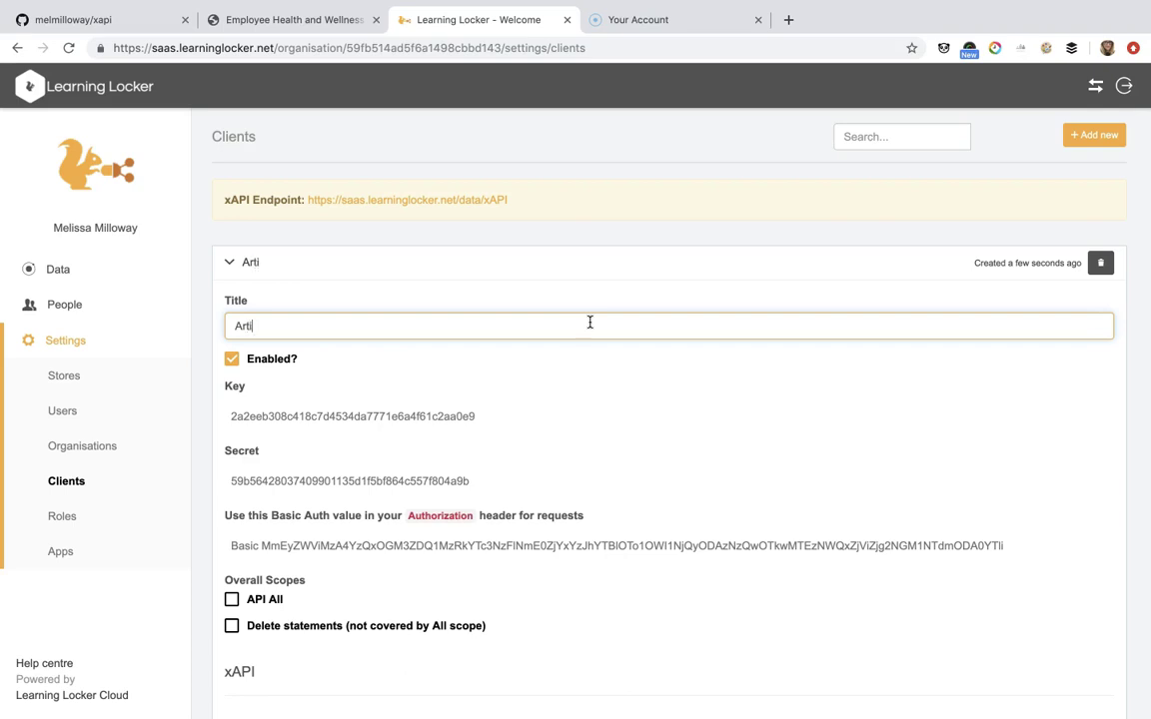
{"action": "type", "text": "culate Rise E"}
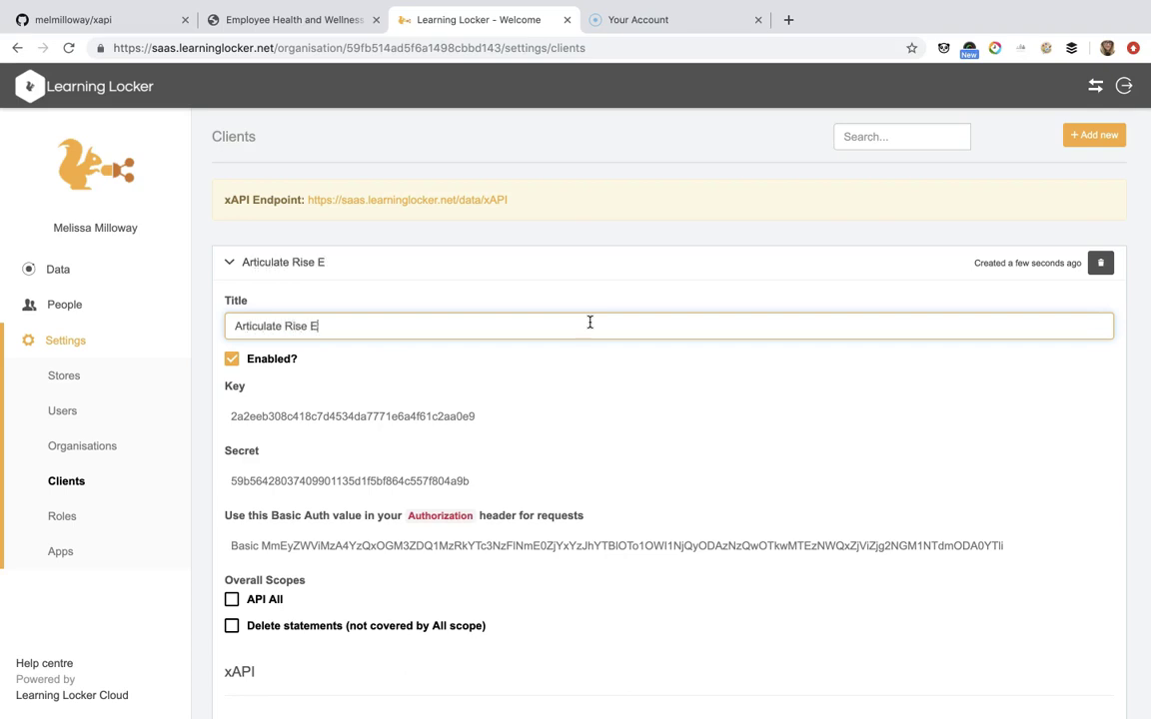
{"action": "type", "text": "xample"}
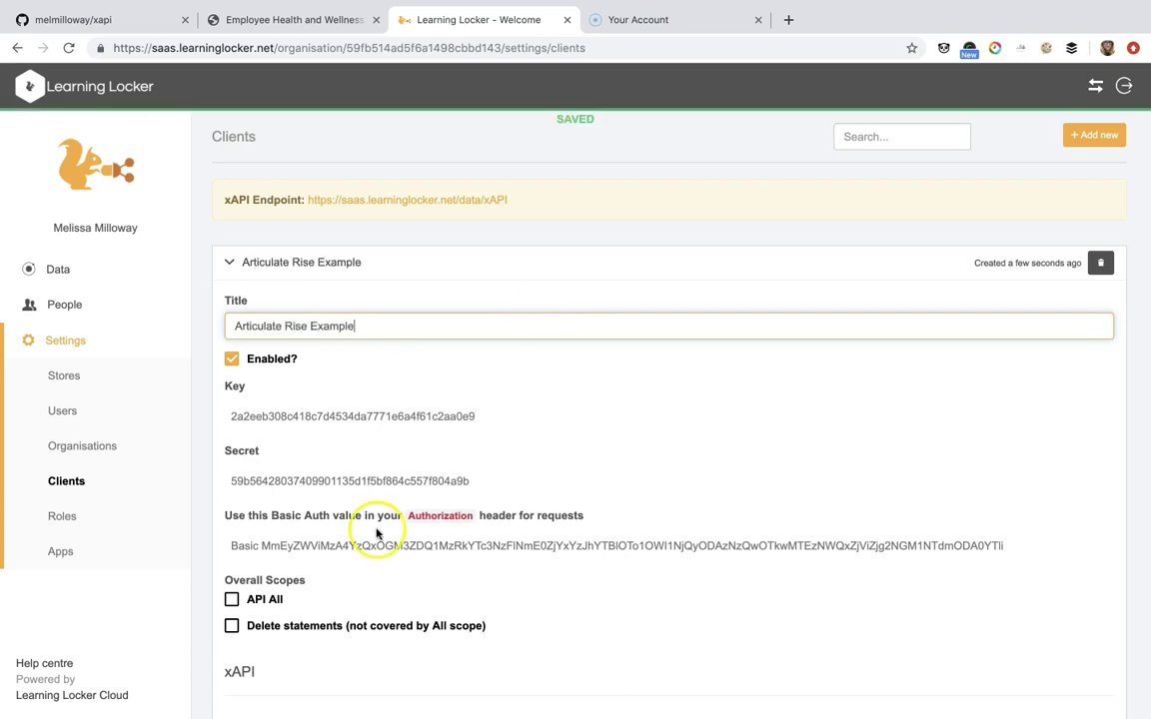
{"action": "double_click", "coordinate": [376, 415]}
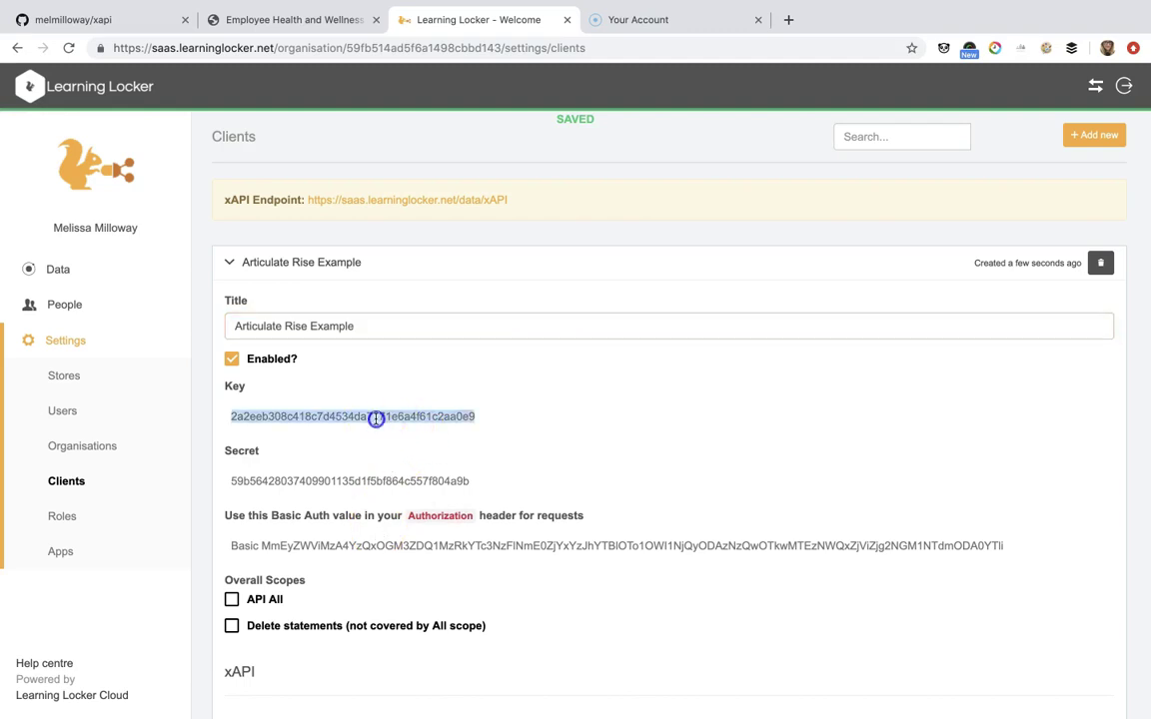
{"action": "double_click", "coordinate": [345, 479]}
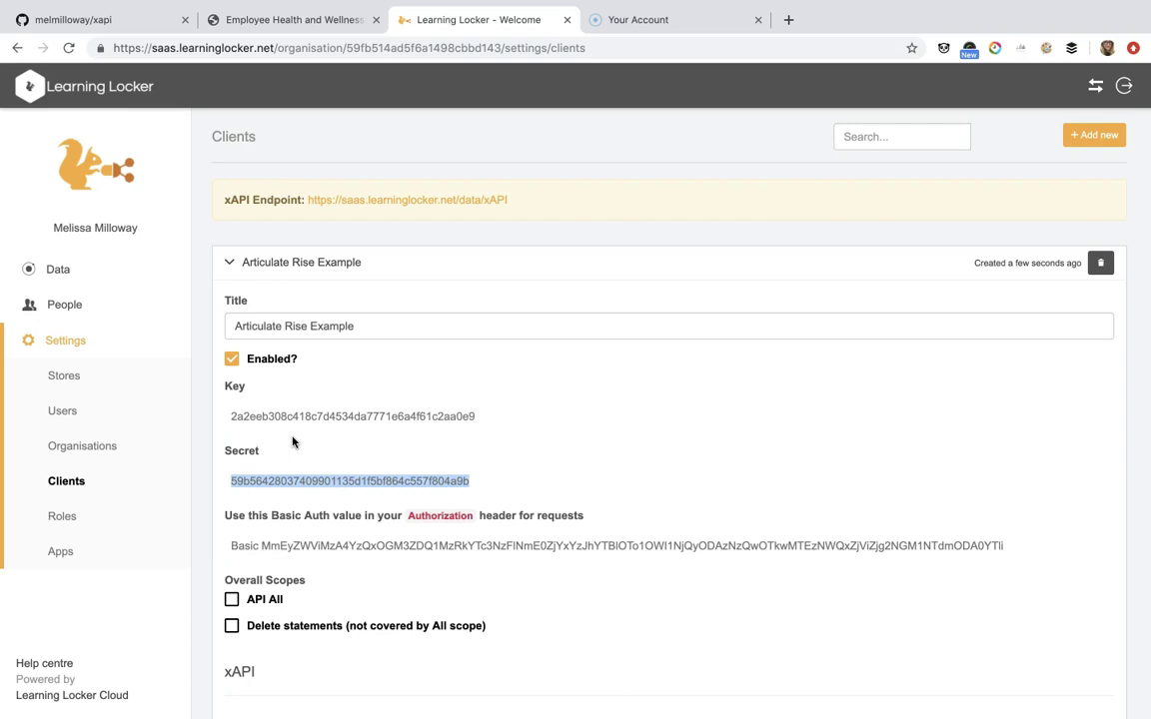
{"action": "left_click", "coordinate": [375, 263]}
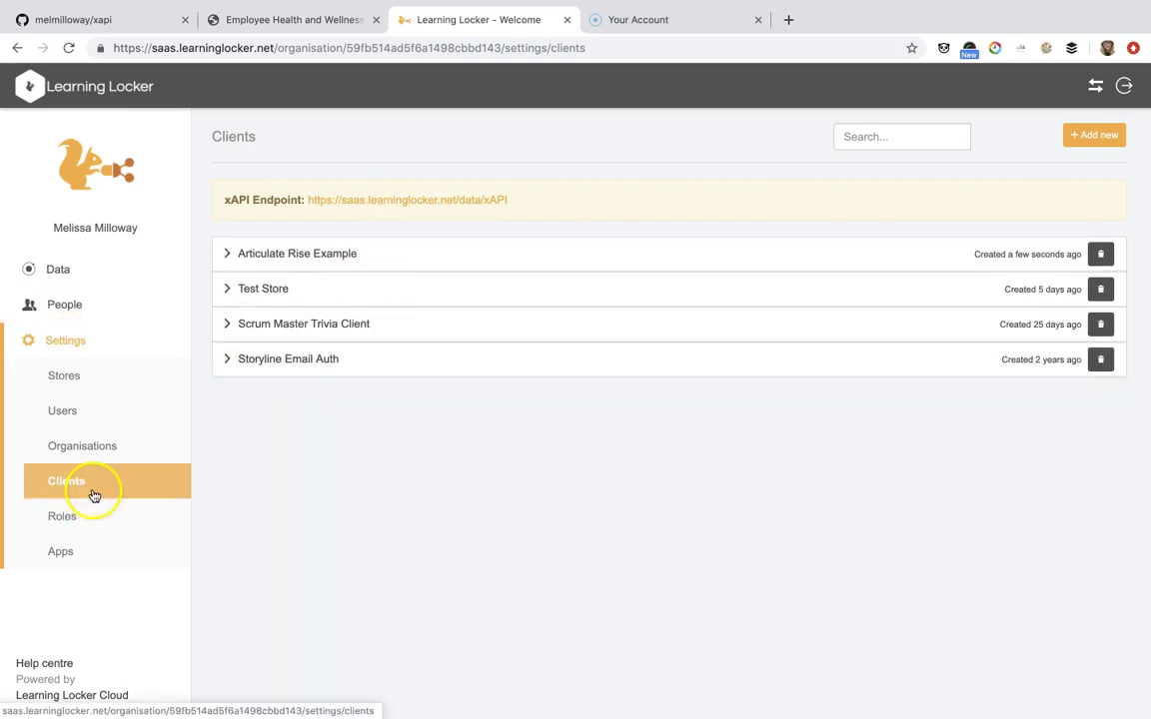
Step: Set the Articulate Rise Example client's LRS to Livestream Demo and enable the All (xAPI) scope
{"action": "left_click", "coordinate": [271, 256]}
{"action": "scroll", "coordinate": [380, 440], "scroll_direction": "down", "scroll_amount": 5}
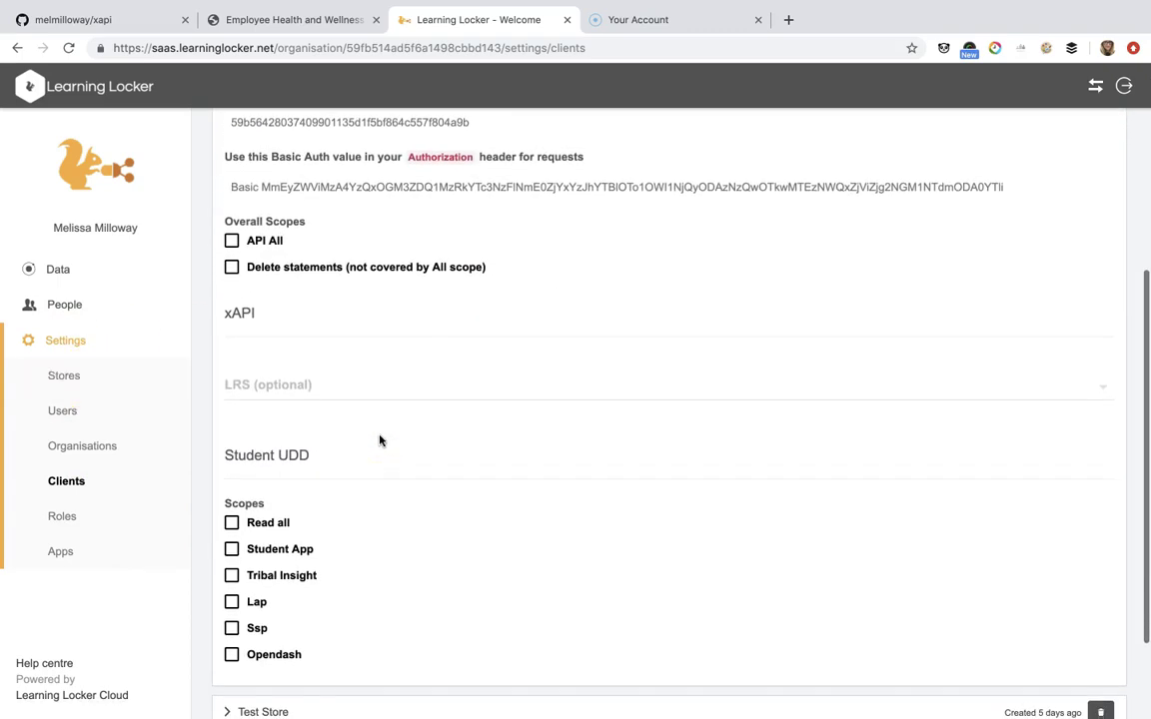
{"action": "left_click", "coordinate": [307, 399]}
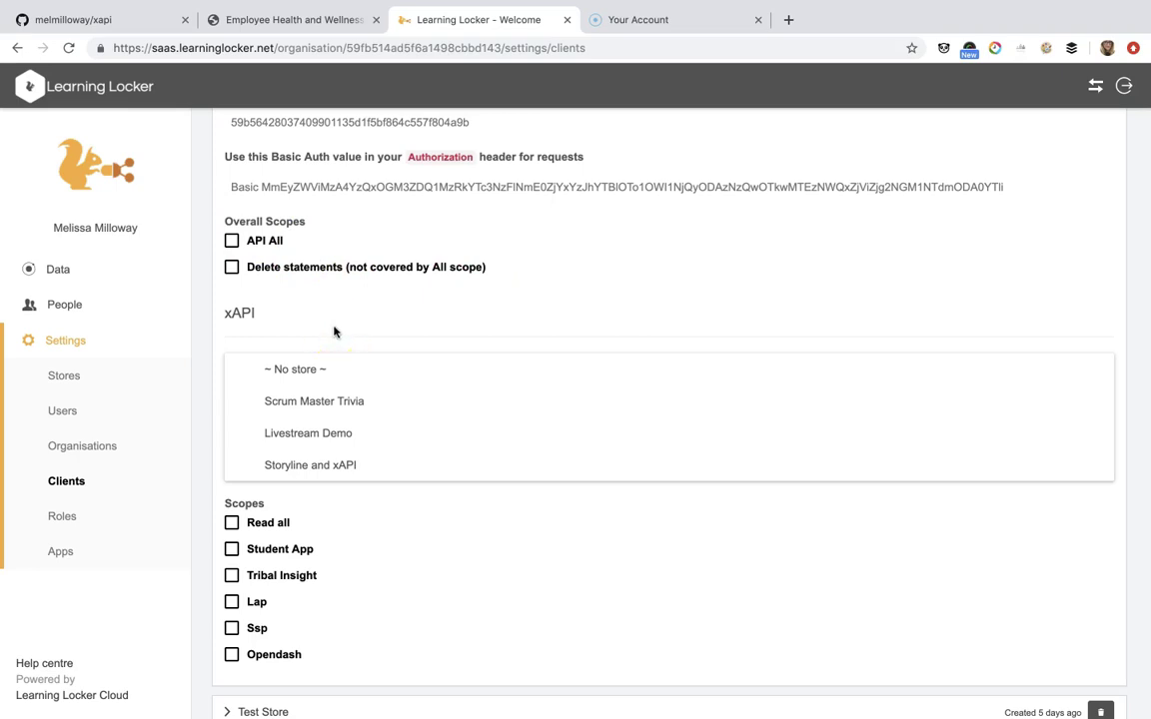
{"action": "left_click", "coordinate": [310, 437]}
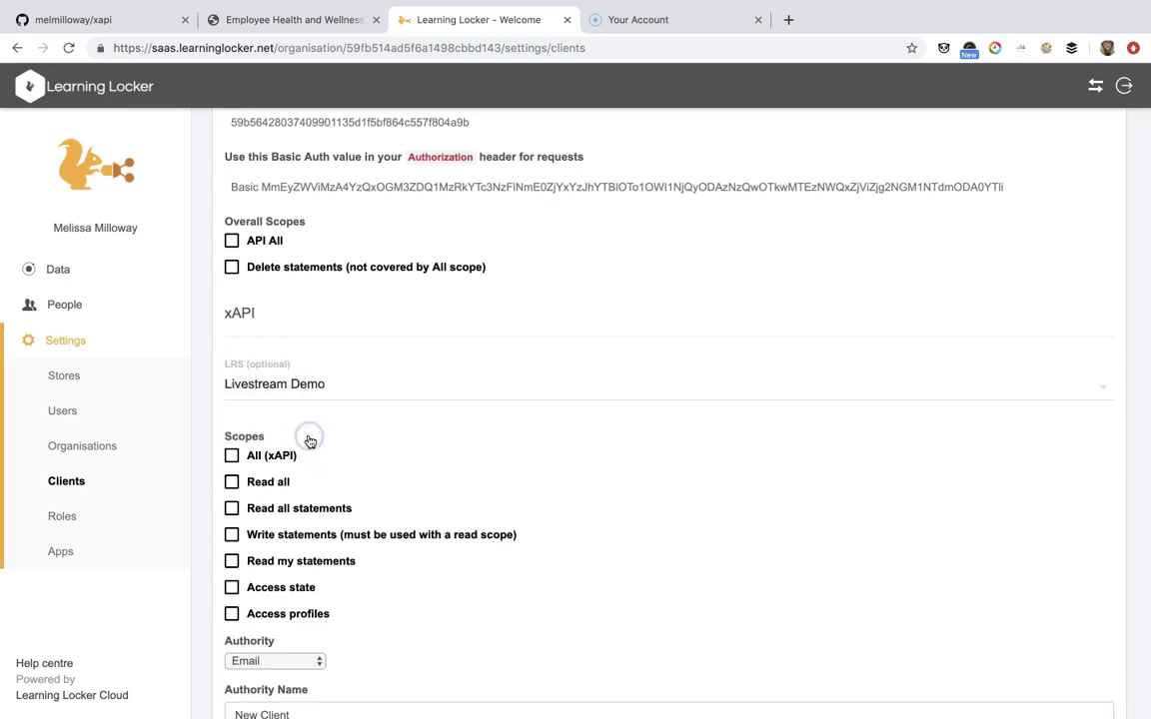
{"action": "scroll", "coordinate": [309, 441], "scroll_direction": "down", "scroll_amount": 1}
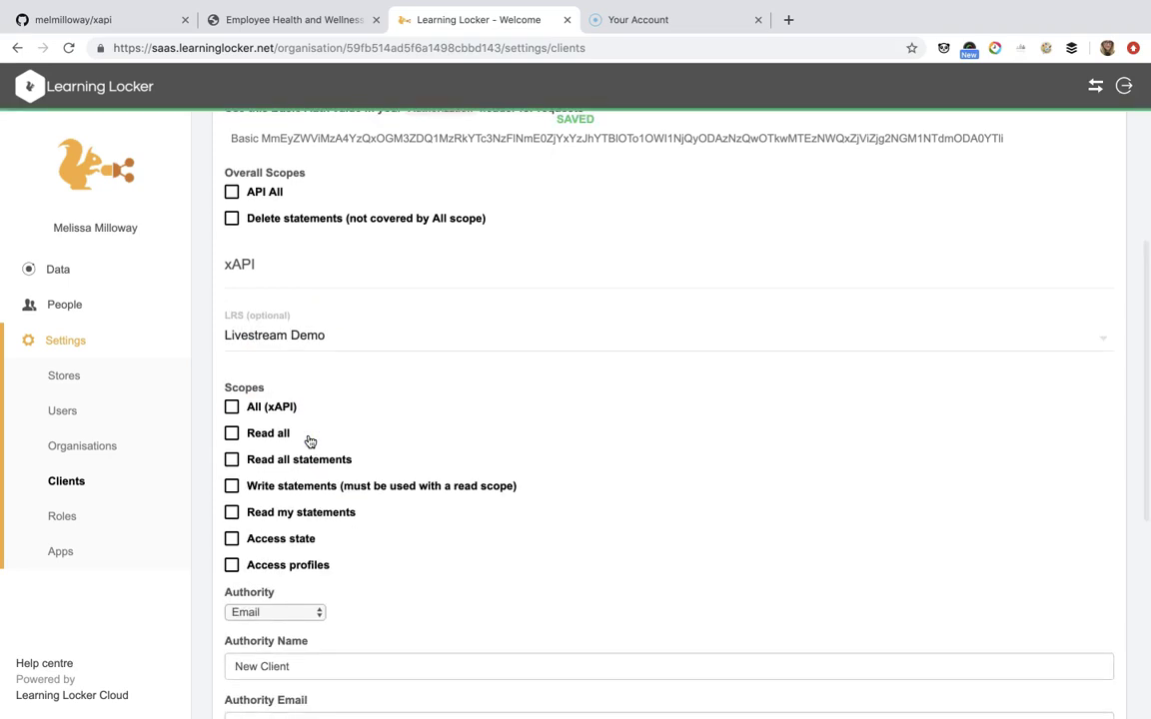
{"action": "left_click", "coordinate": [233, 408]}
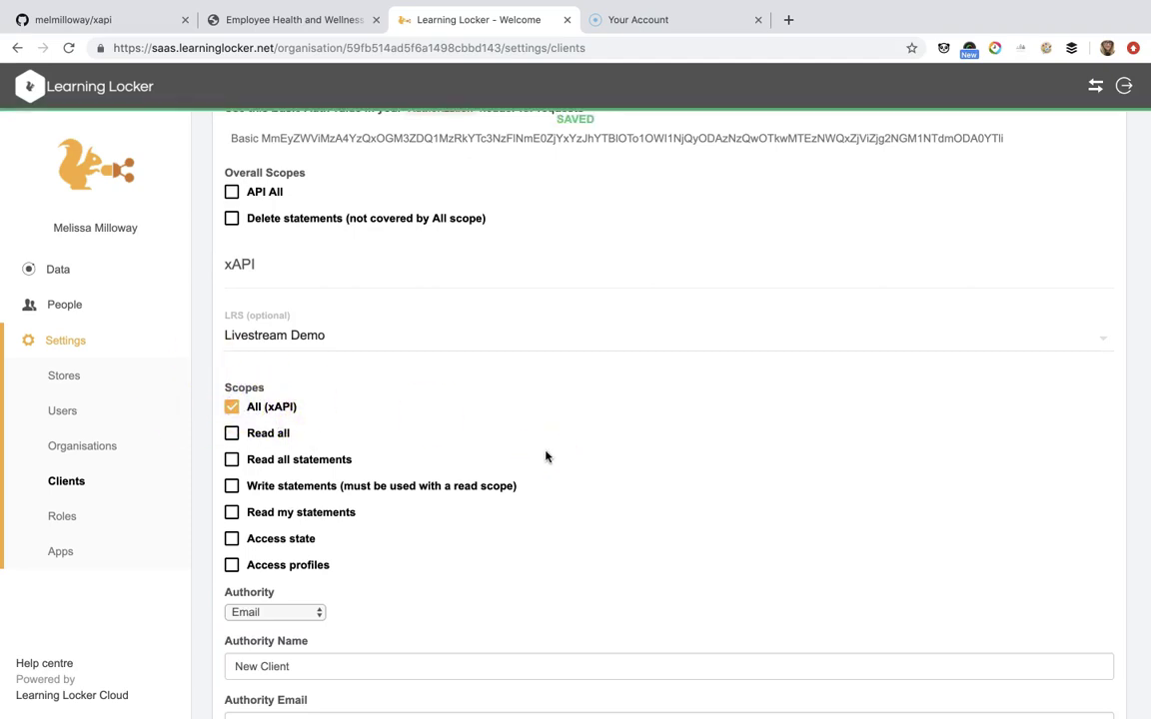
{"action": "scroll", "coordinate": [545, 456], "scroll_direction": "down", "scroll_amount": 3}
{"action": "scroll", "coordinate": [545, 457], "scroll_direction": "up", "scroll_amount": 10}
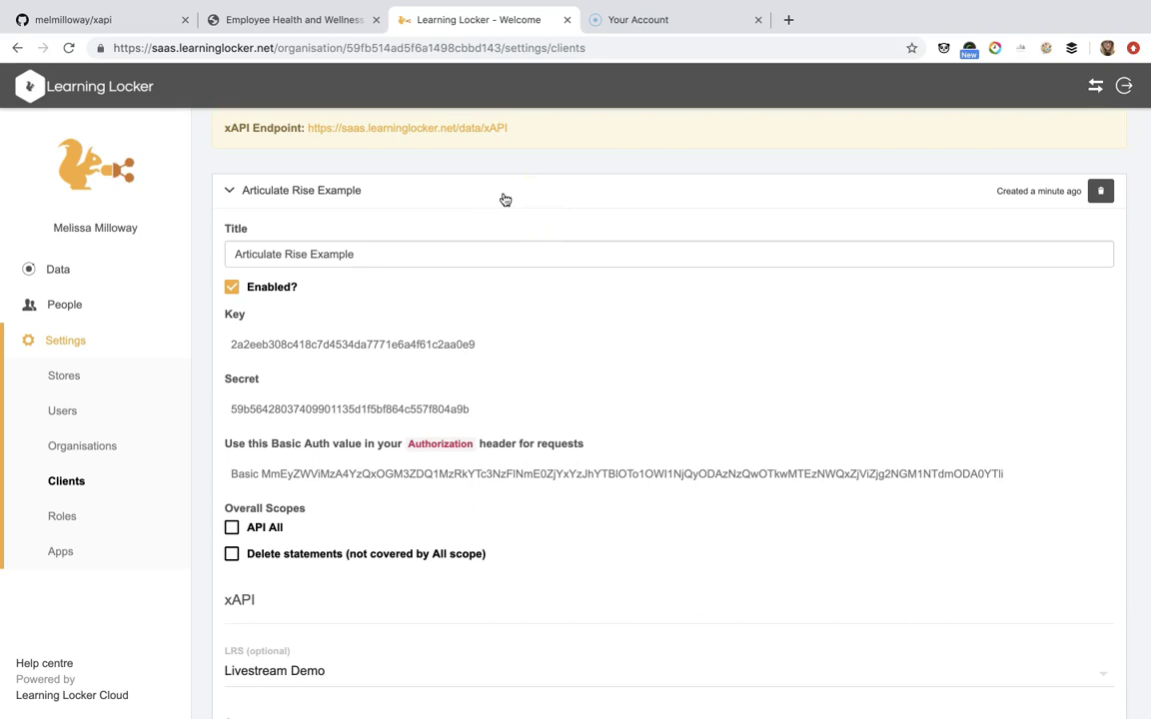
Step: Exit Chrome full screen and unzip xapi-master.zip from the Downloads folder in Finder
{"action": "mouse_move", "coordinate": [50, 3]}
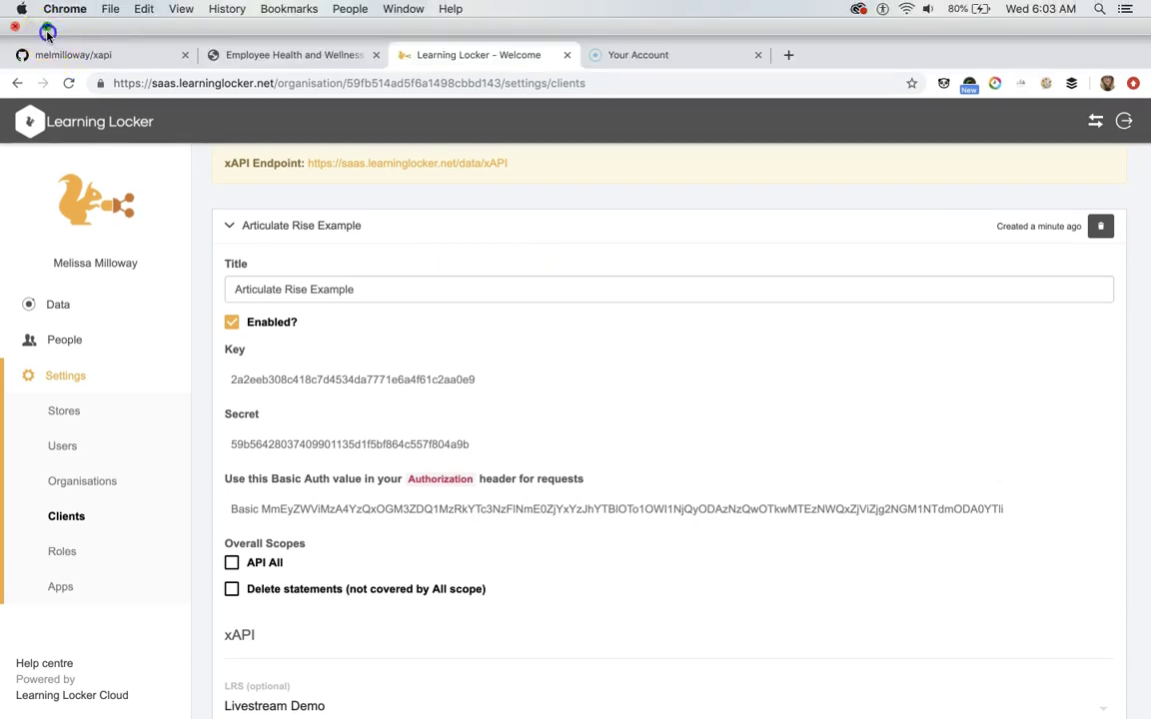
{"action": "left_click", "coordinate": [47, 32]}
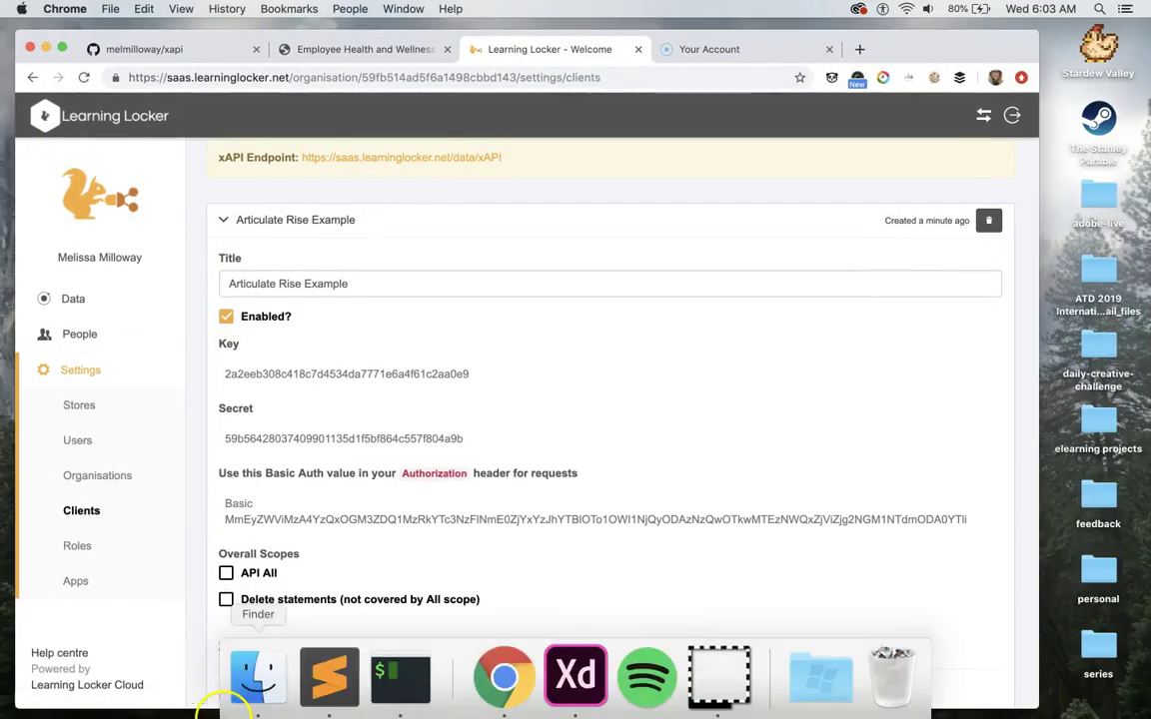
{"action": "left_click", "coordinate": [234, 704]}
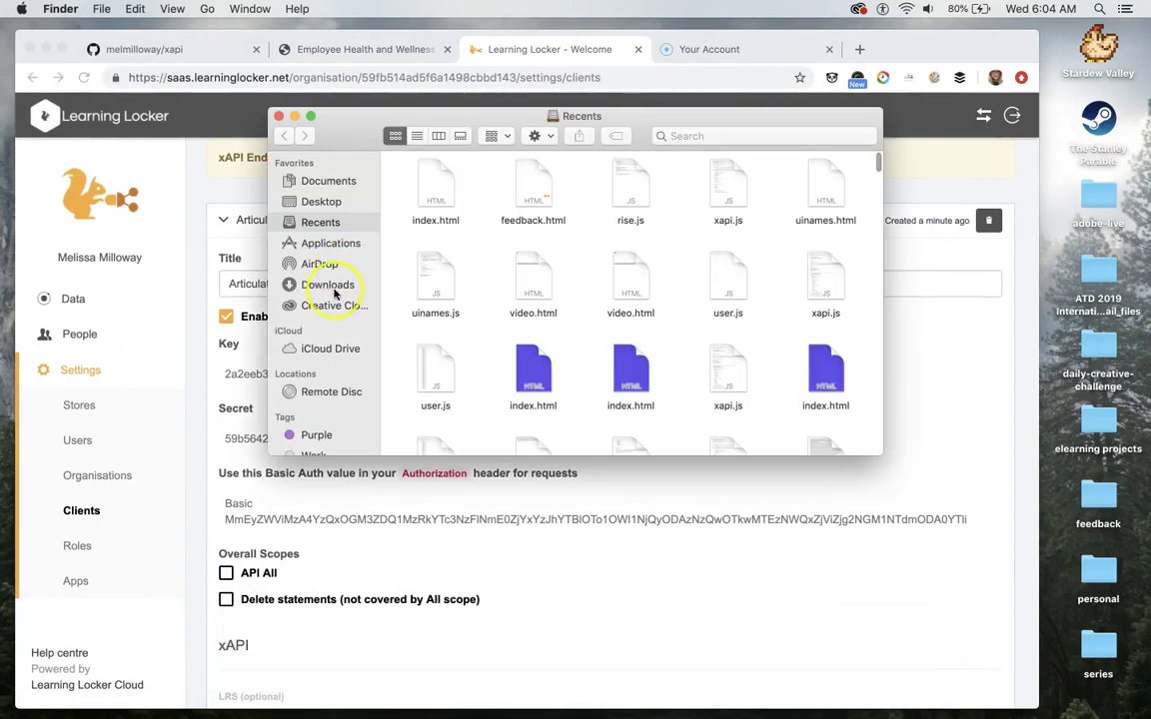
{"action": "left_click", "coordinate": [330, 288]}
{"action": "left_click", "coordinate": [431, 180]}
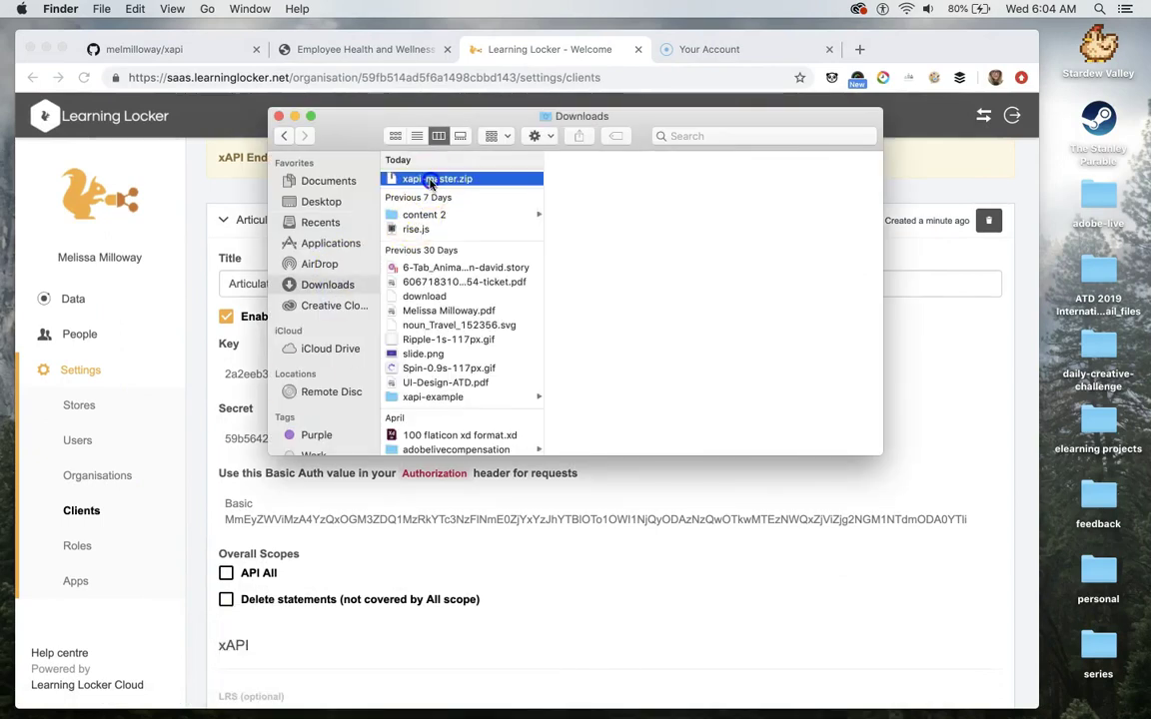
{"action": "double_click", "coordinate": [431, 180]}
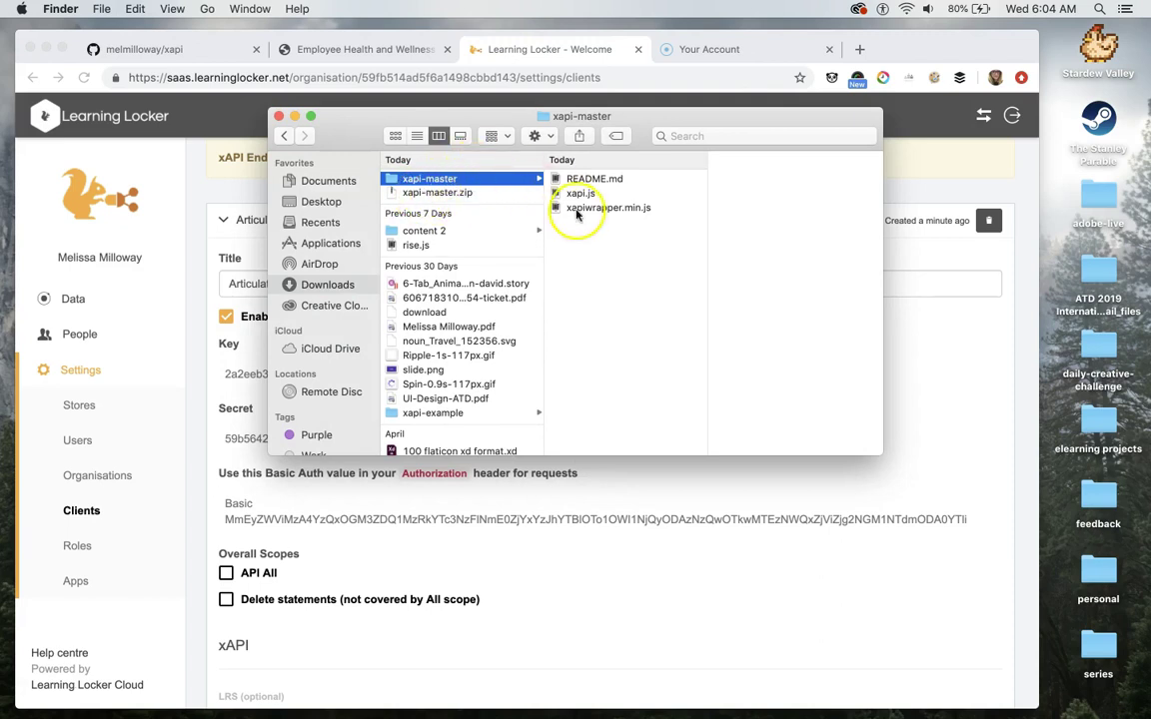
Step: Preview README.md and xapi.js, then open xapi.js with Sublime Text
{"action": "left_click", "coordinate": [593, 180]}
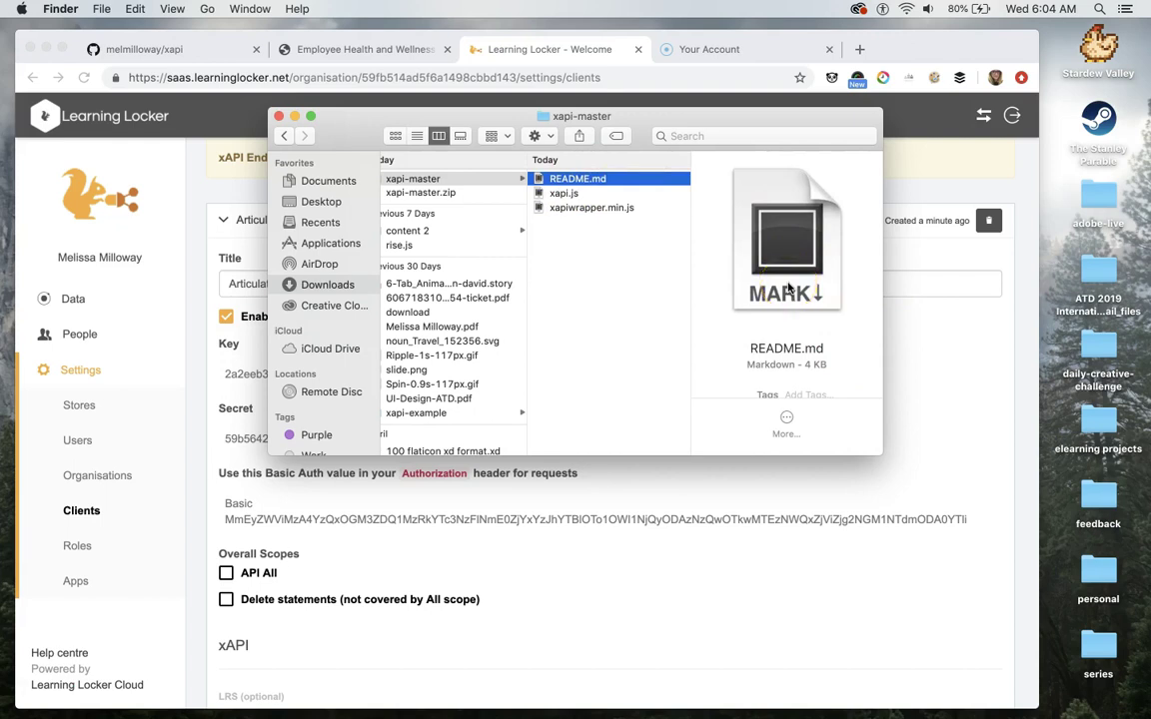
{"action": "left_click", "coordinate": [561, 196]}
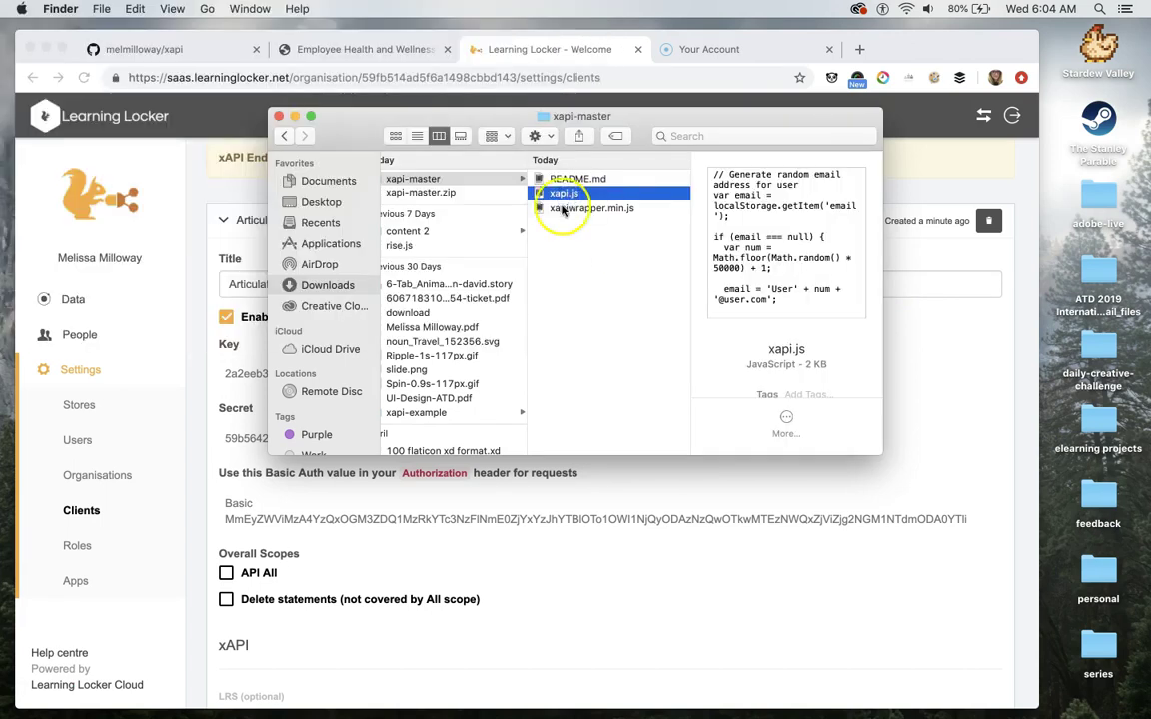
{"action": "left_click", "coordinate": [556, 206]}
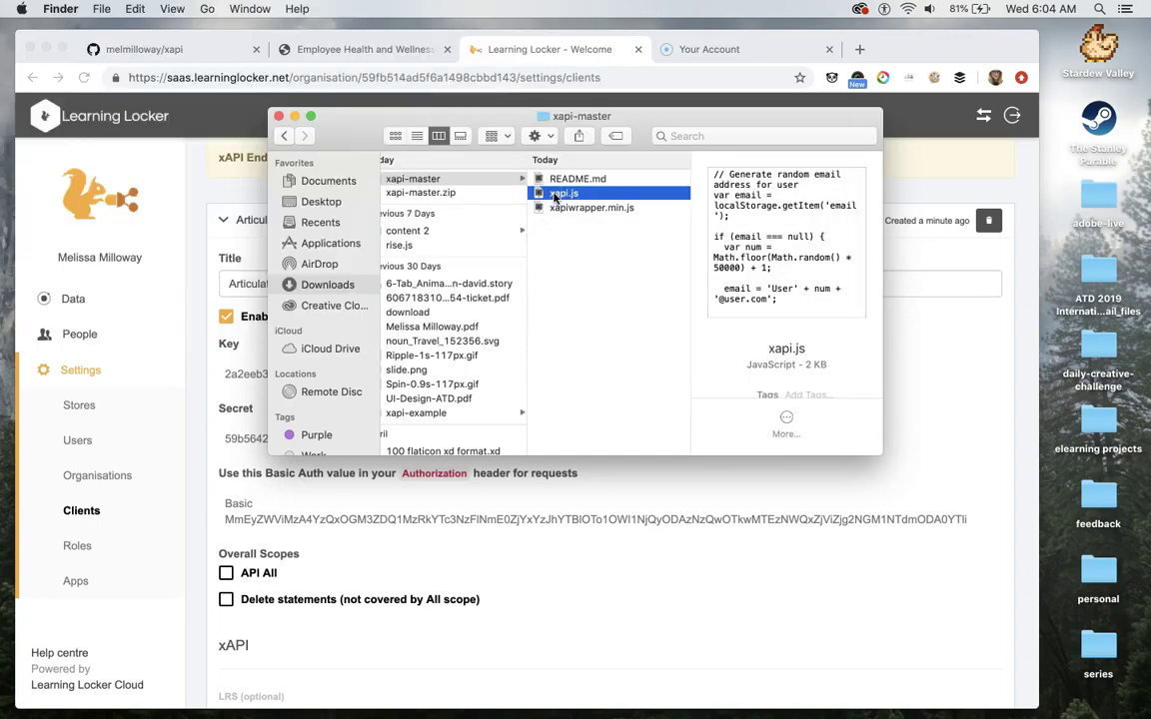
{"action": "right_click", "coordinate": [556, 198]}
{"action": "left_click", "coordinate": [559, 216]}
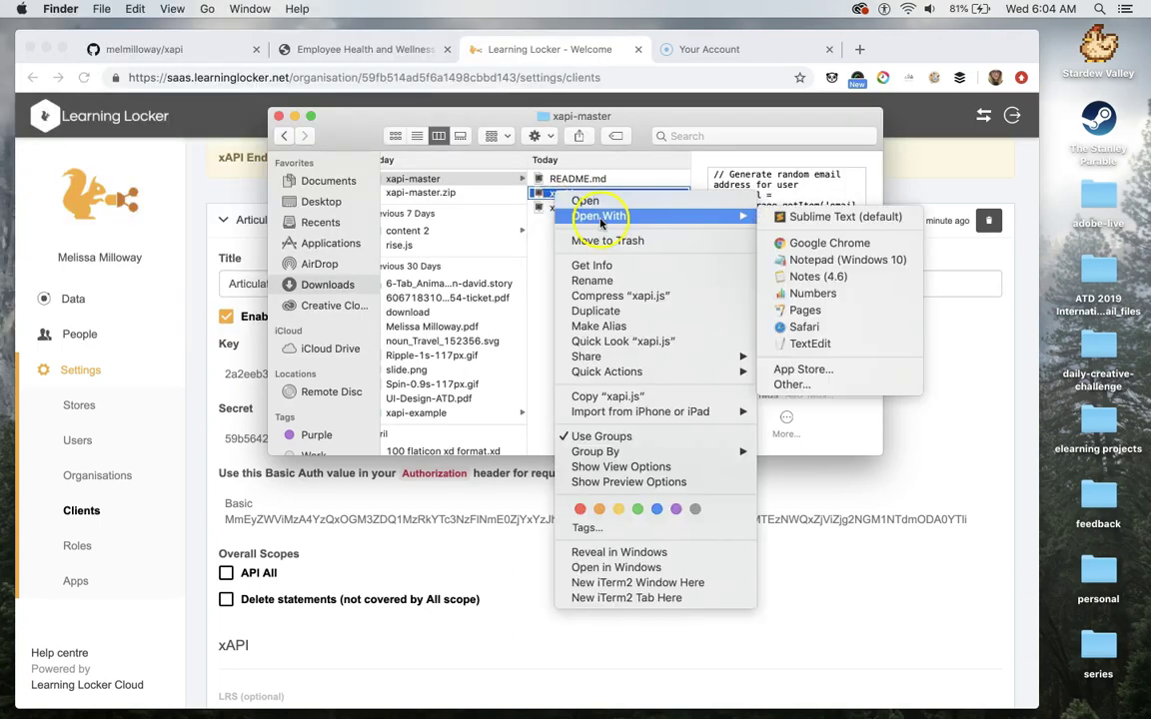
{"action": "left_click", "coordinate": [799, 220]}
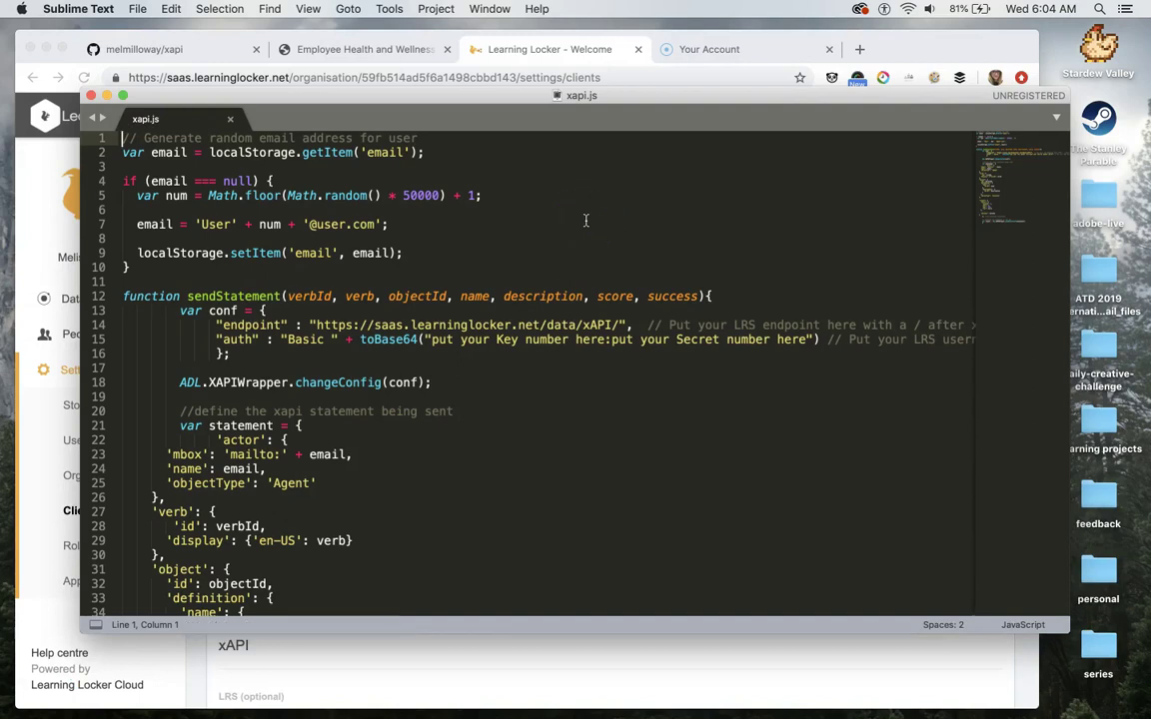
{"action": "left_click", "coordinate": [384, 226]}
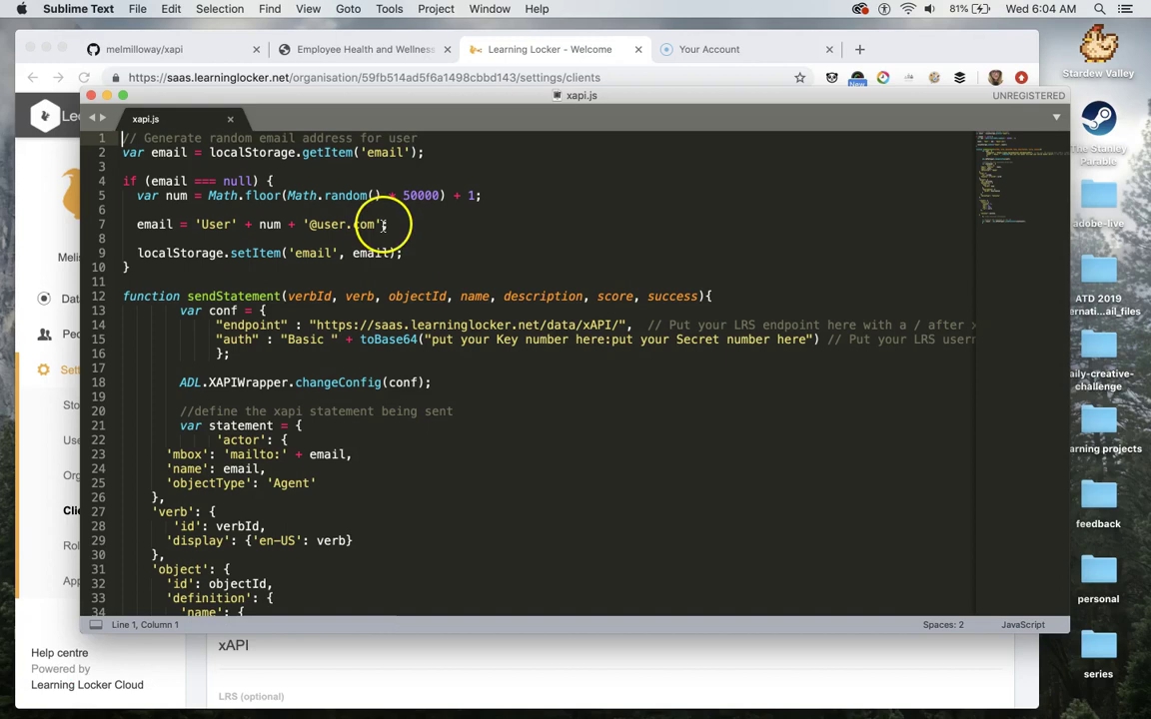
{"action": "left_click", "coordinate": [147, 268]}
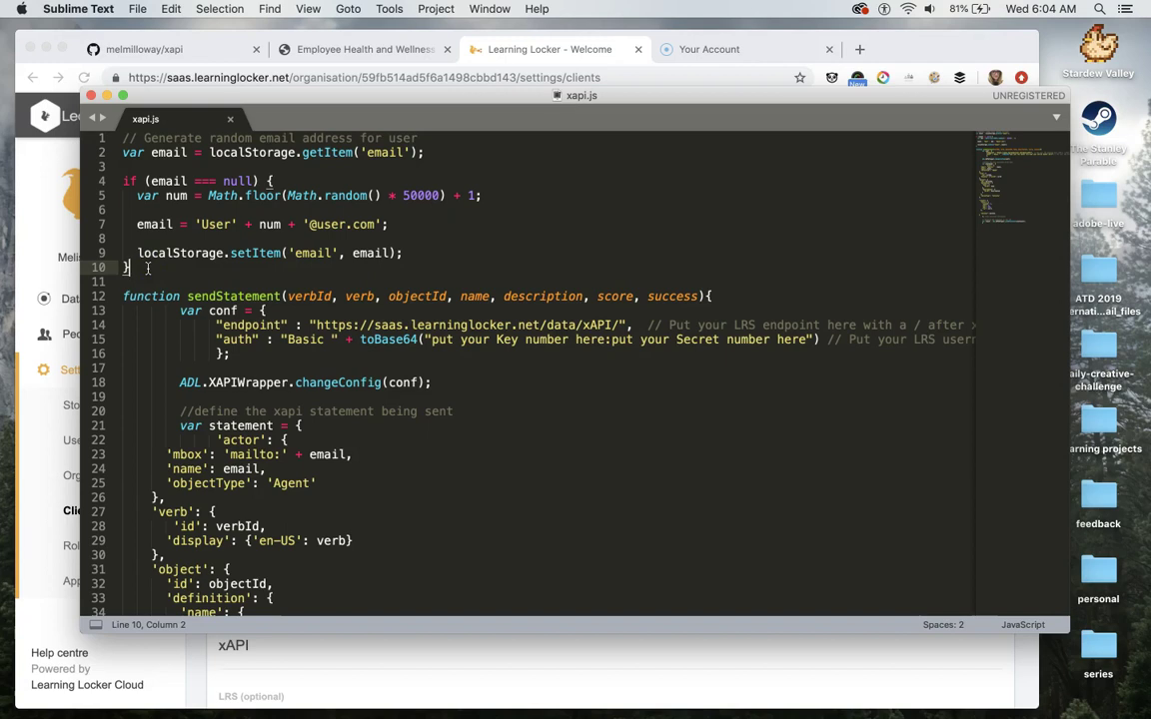
{"action": "left_click_drag", "start_coordinate": [147, 268], "coordinate": [106, 151]}
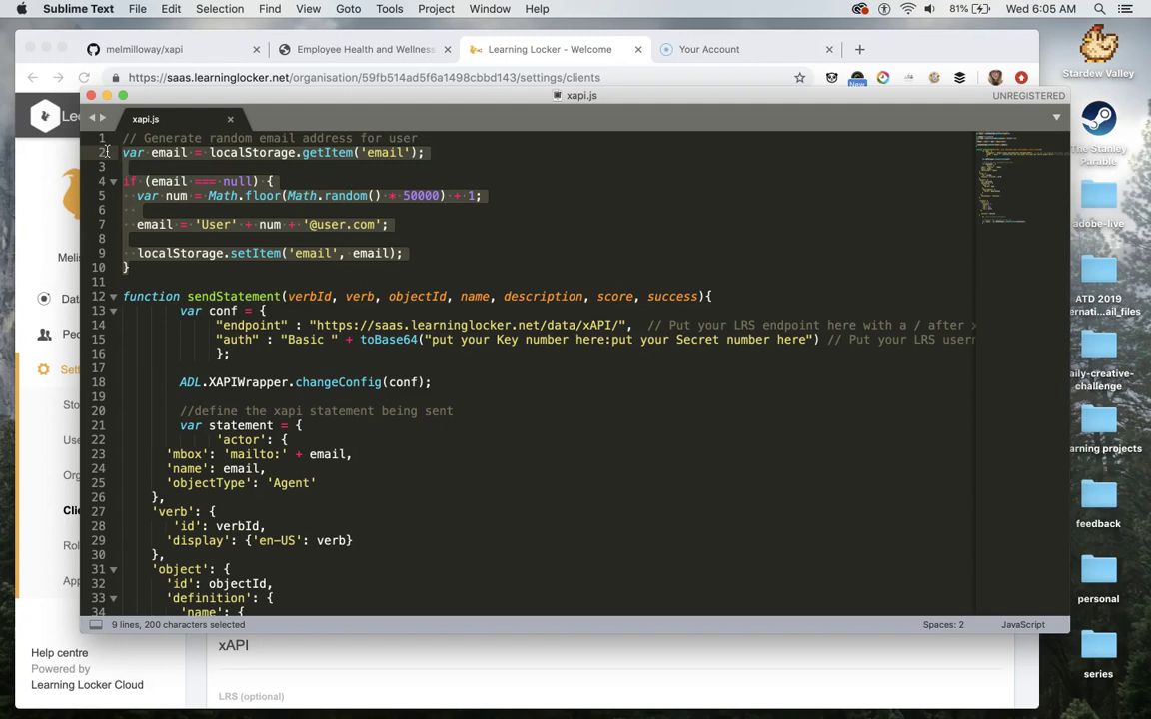
{"action": "left_click", "coordinate": [272, 210]}
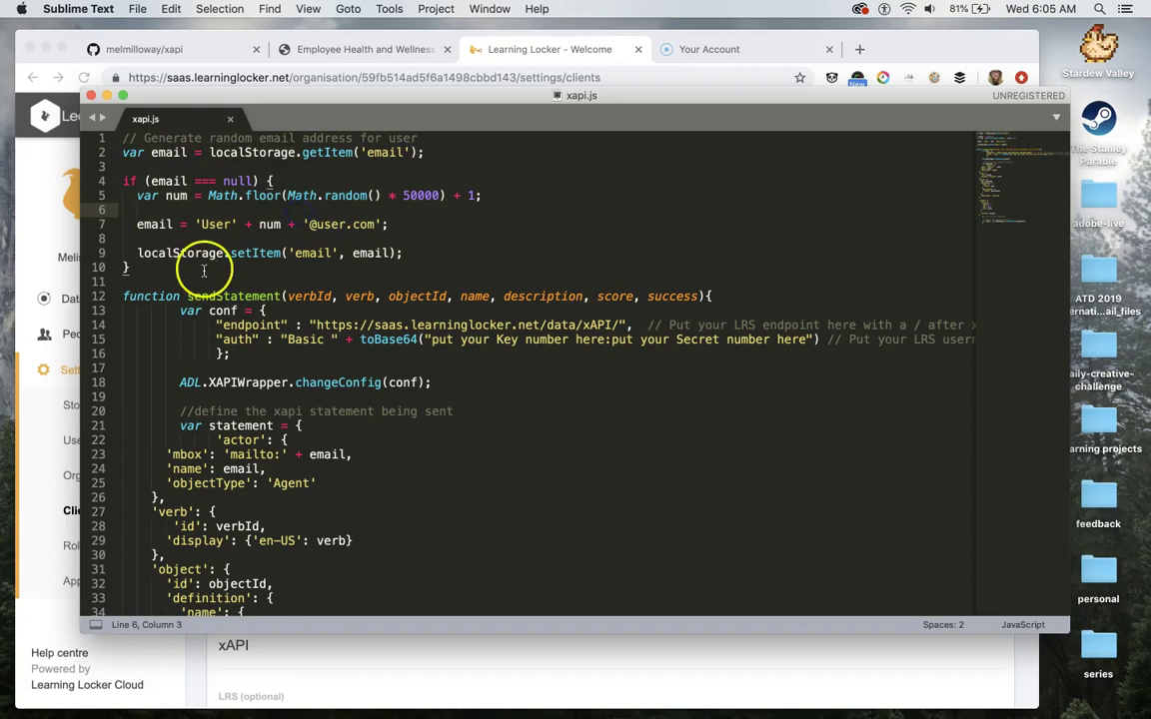
{"action": "scroll", "coordinate": [193, 252], "scroll_direction": "down", "scroll_amount": 2}
{"action": "mouse_move", "coordinate": [242, 237]}
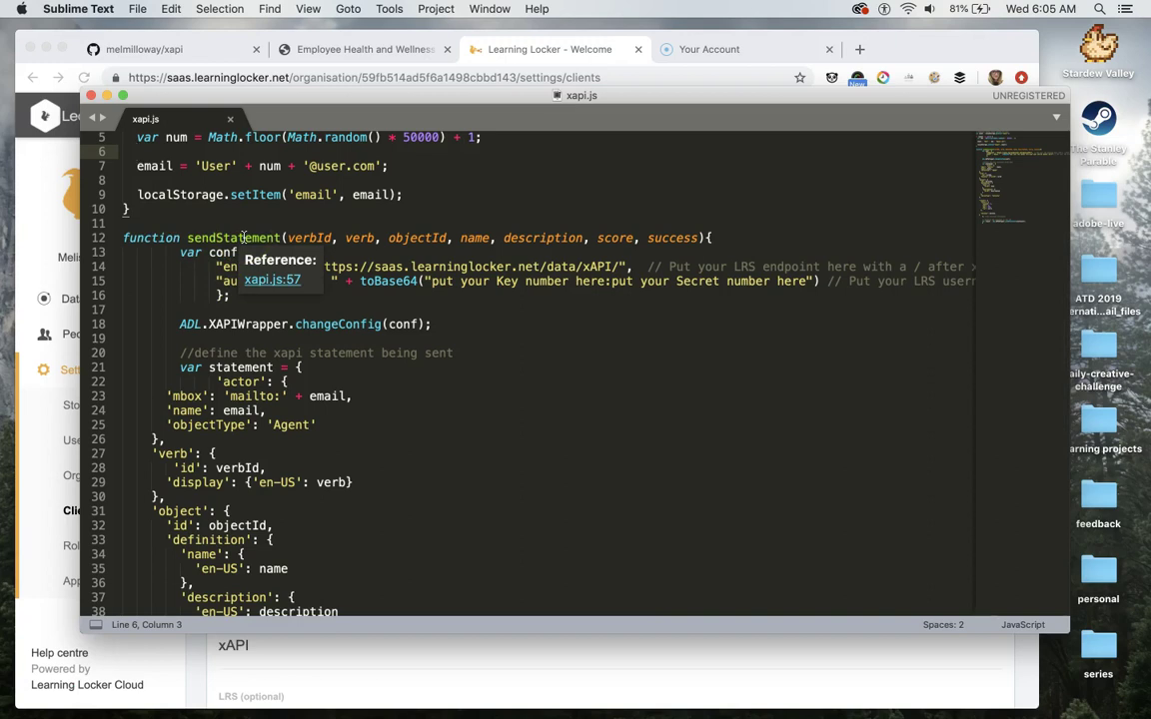
{"action": "left_click", "coordinate": [242, 236]}
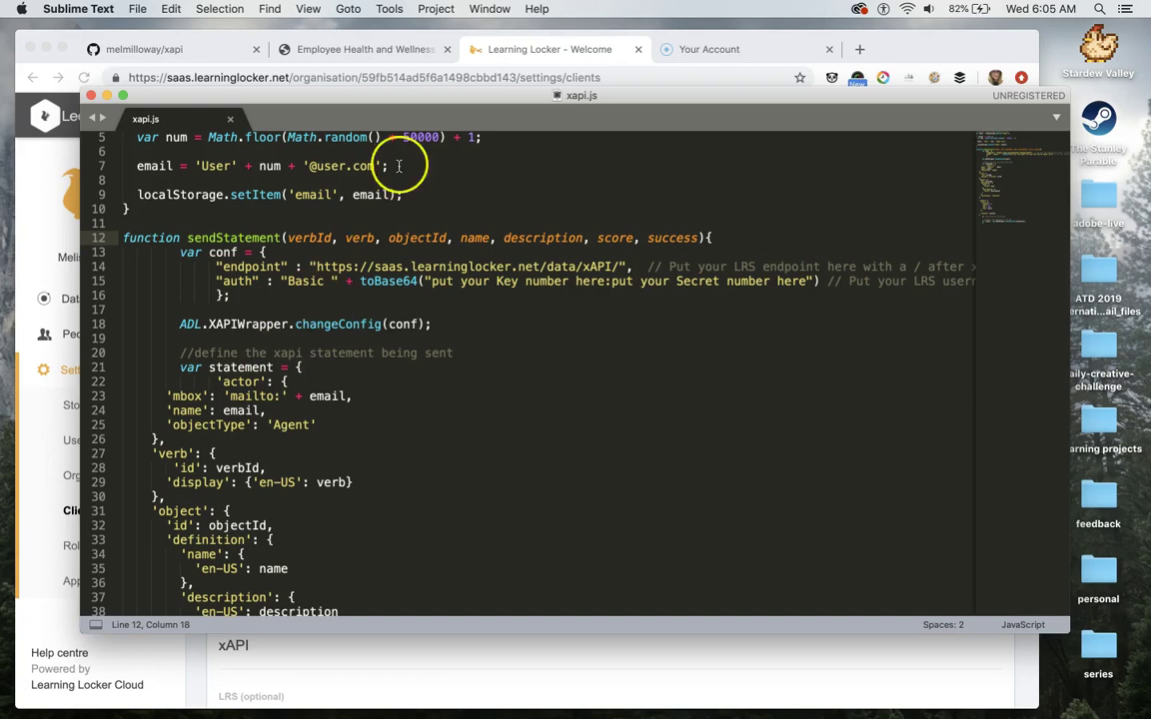
{"action": "left_click", "coordinate": [368, 267]}
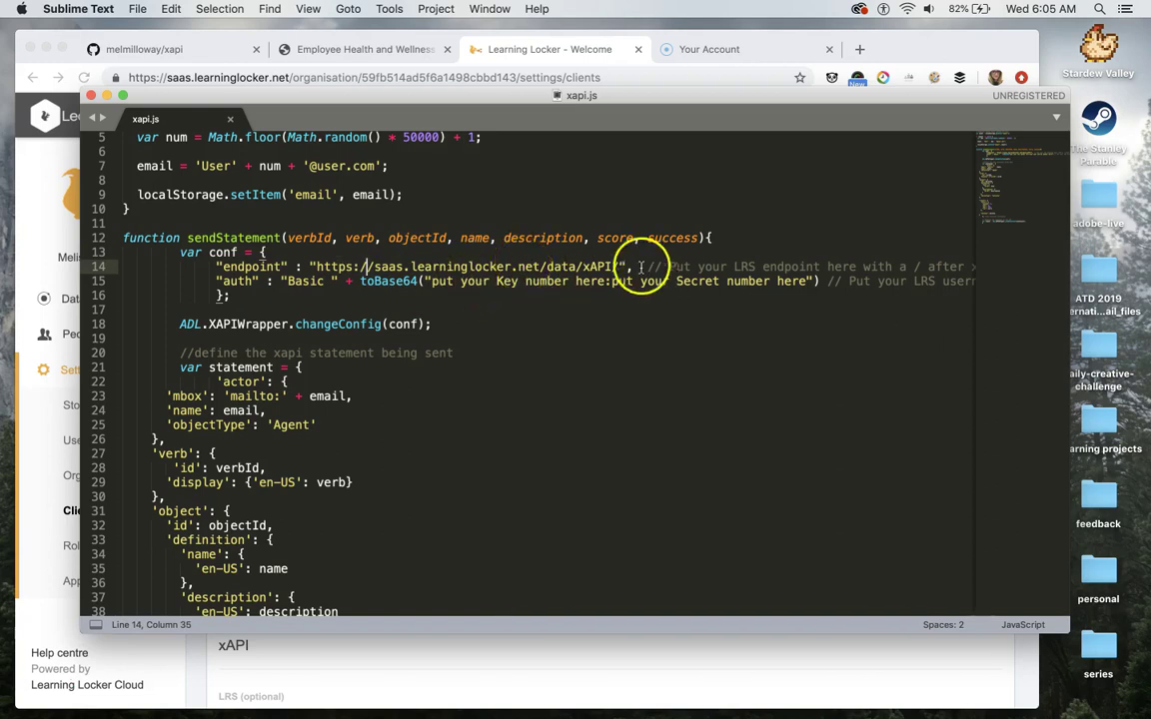
{"action": "scroll", "coordinate": [596, 284], "scroll_direction": "down", "scroll_amount": 3}
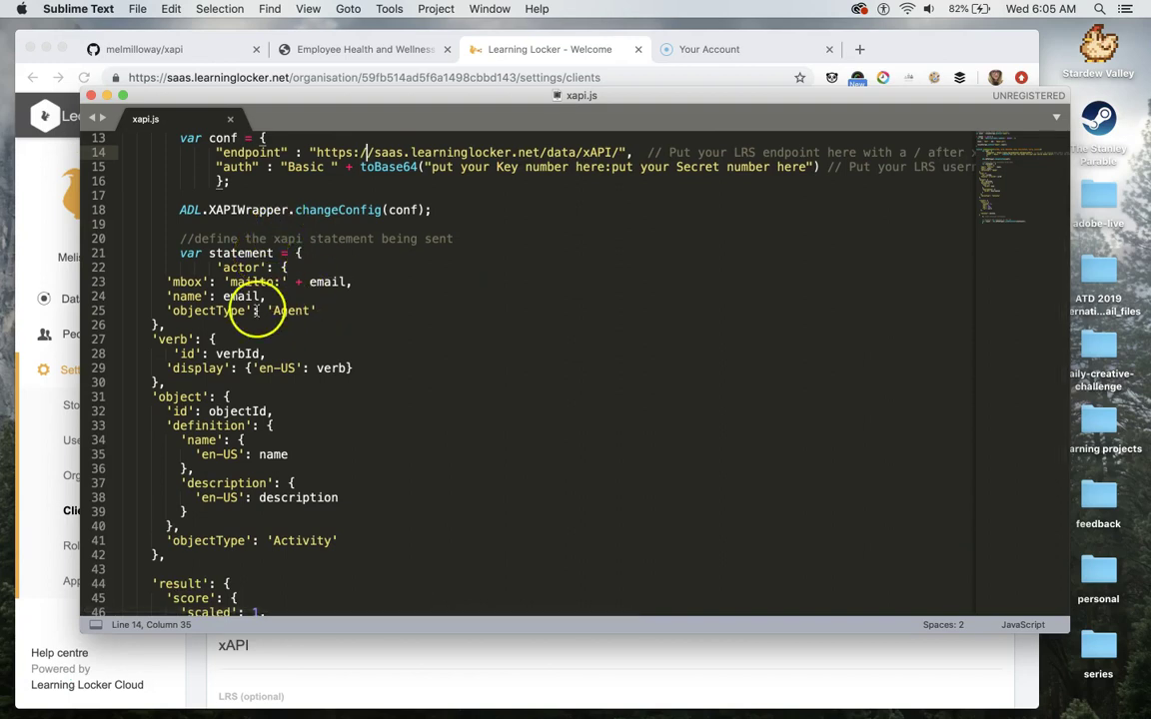
{"action": "scroll", "coordinate": [262, 307], "scroll_direction": "down", "scroll_amount": 2}
{"action": "left_click", "coordinate": [336, 293]}
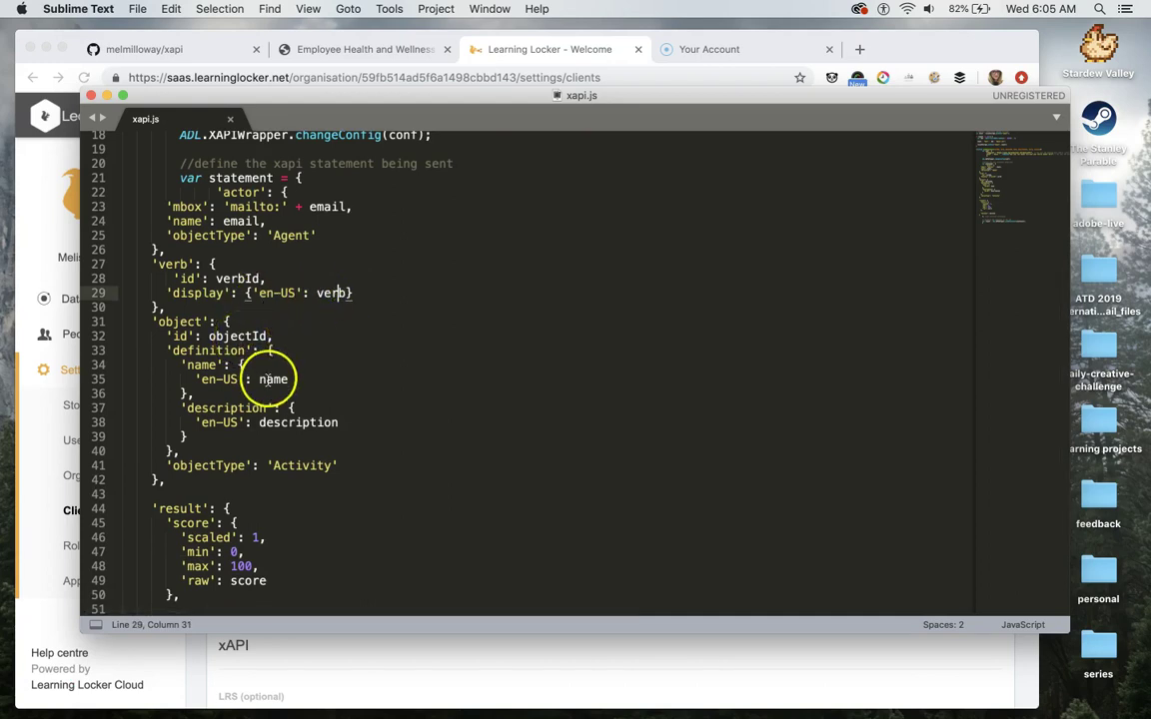
{"action": "left_click", "coordinate": [265, 379]}
{"action": "left_click", "coordinate": [281, 423]}
{"action": "scroll", "coordinate": [281, 423], "scroll_direction": "down", "scroll_amount": 3}
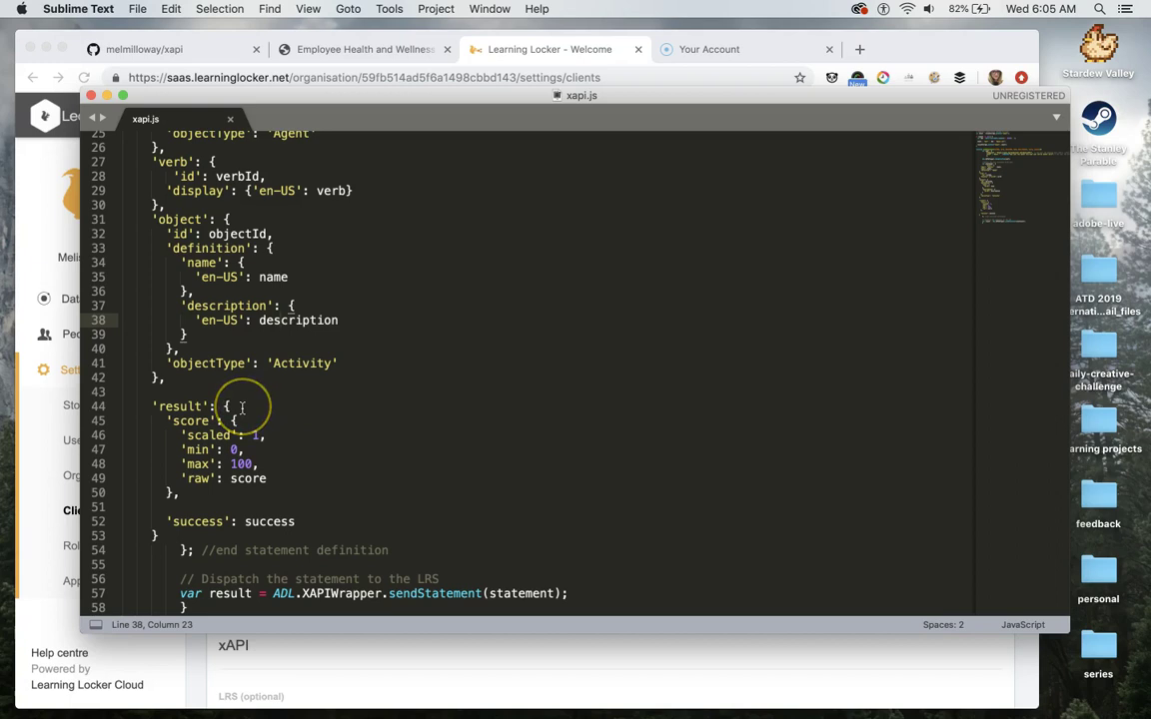
{"action": "left_click", "coordinate": [251, 464]}
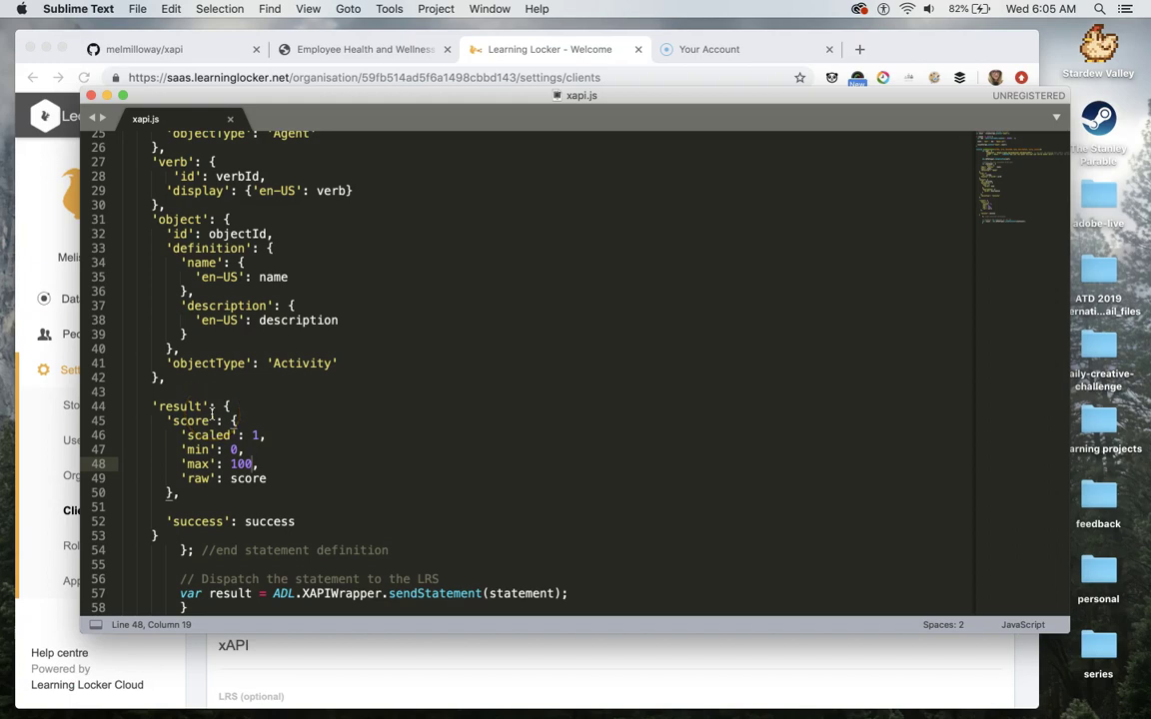
{"action": "scroll", "coordinate": [213, 413], "scroll_direction": "up", "scroll_amount": 8}
{"action": "scroll", "coordinate": [213, 412], "scroll_direction": "right", "scroll_amount": 2}
{"action": "scroll", "coordinate": [213, 412], "scroll_direction": "left", "scroll_amount": 2}
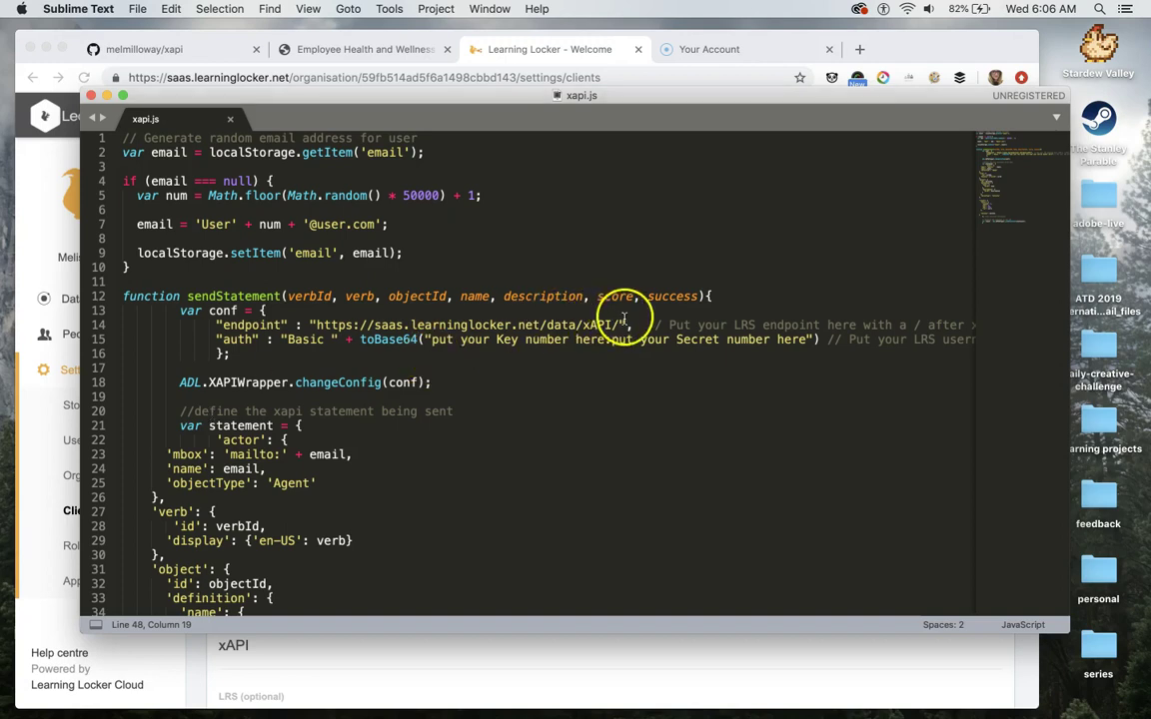
Step: Check the line 14 endpoint URL, then return to the Learning Locker client settings
{"action": "left_click_drag", "start_coordinate": [621, 325], "coordinate": [315, 324]}
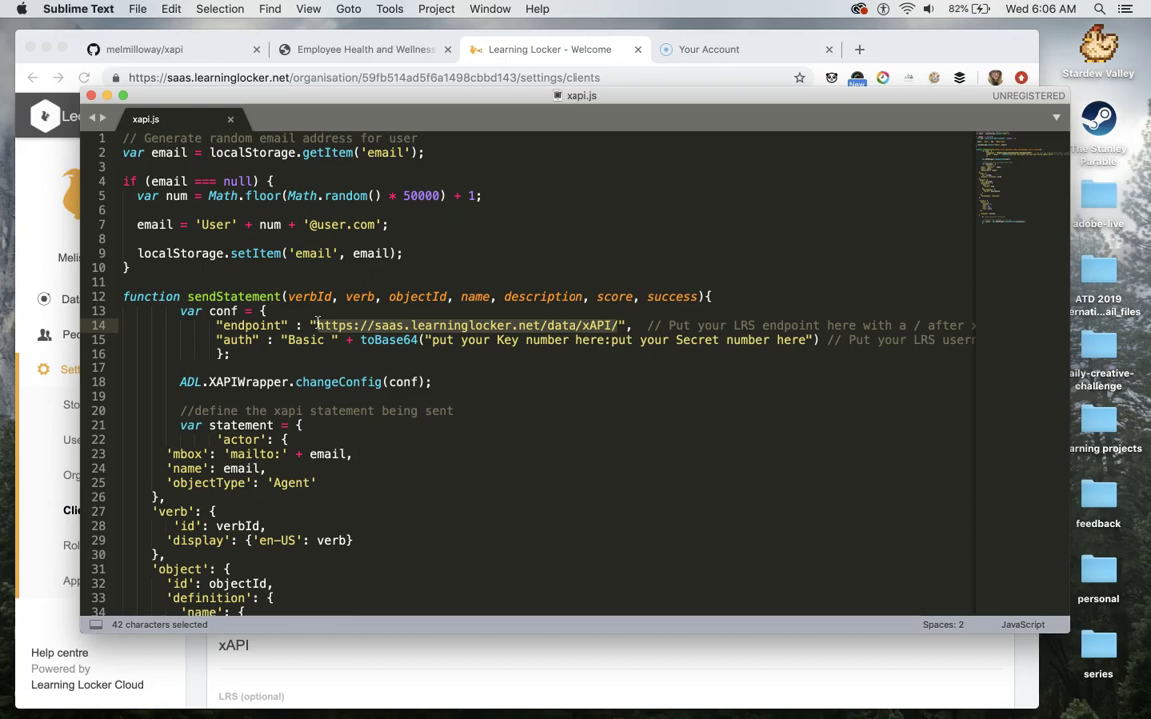
{"action": "left_click", "coordinate": [414, 355]}
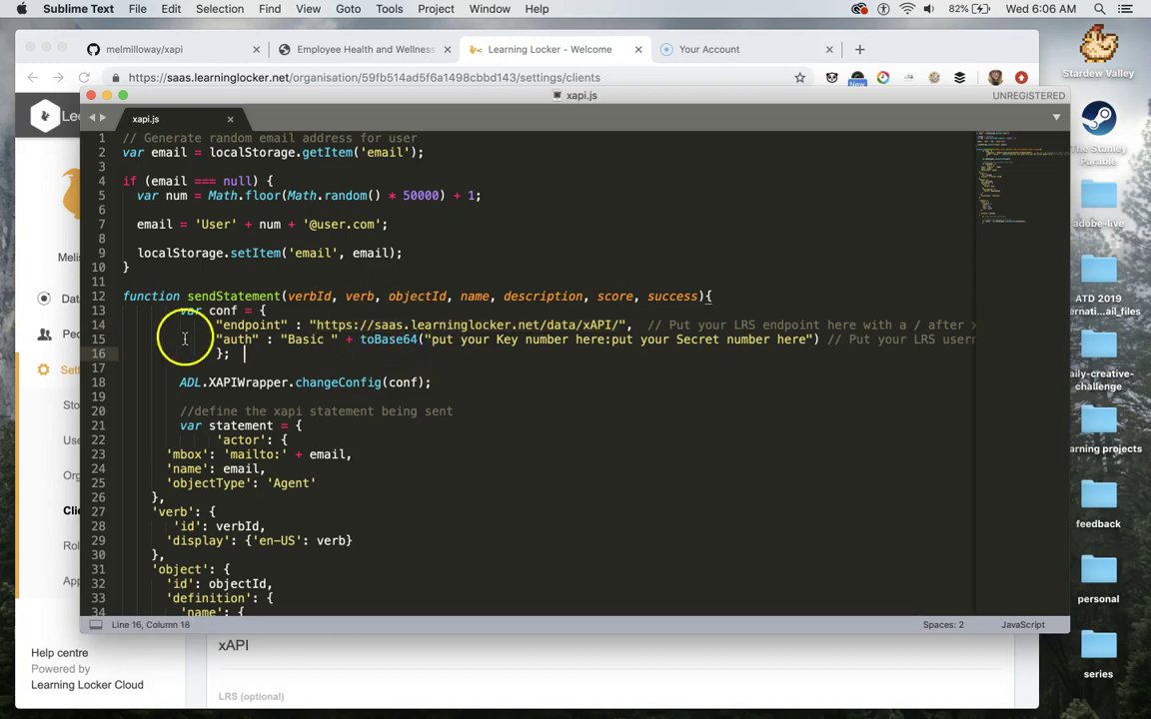
{"action": "left_click", "coordinate": [474, 339]}
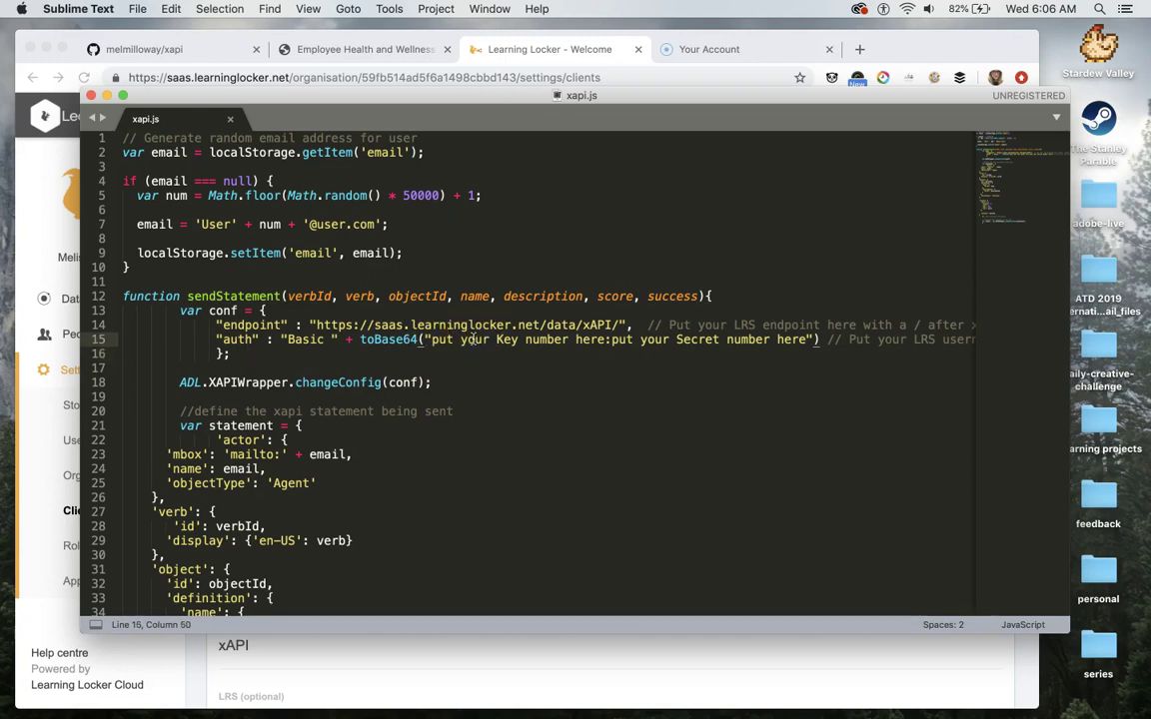
{"action": "left_click", "coordinate": [505, 48]}
Step: Copy the client key and paste it over the Key placeholder on line 15
{"action": "double_click", "coordinate": [372, 373]}
{"action": "key", "text": "super+c"}
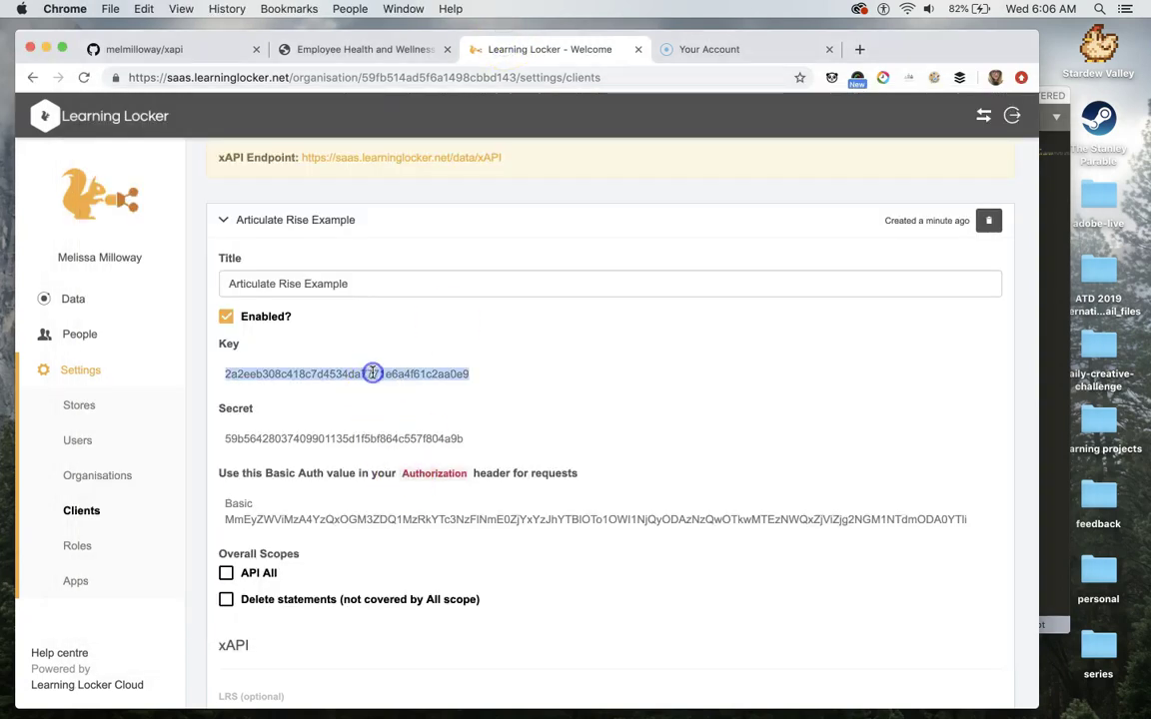
{"action": "mouse_move", "coordinate": [480, 704]}
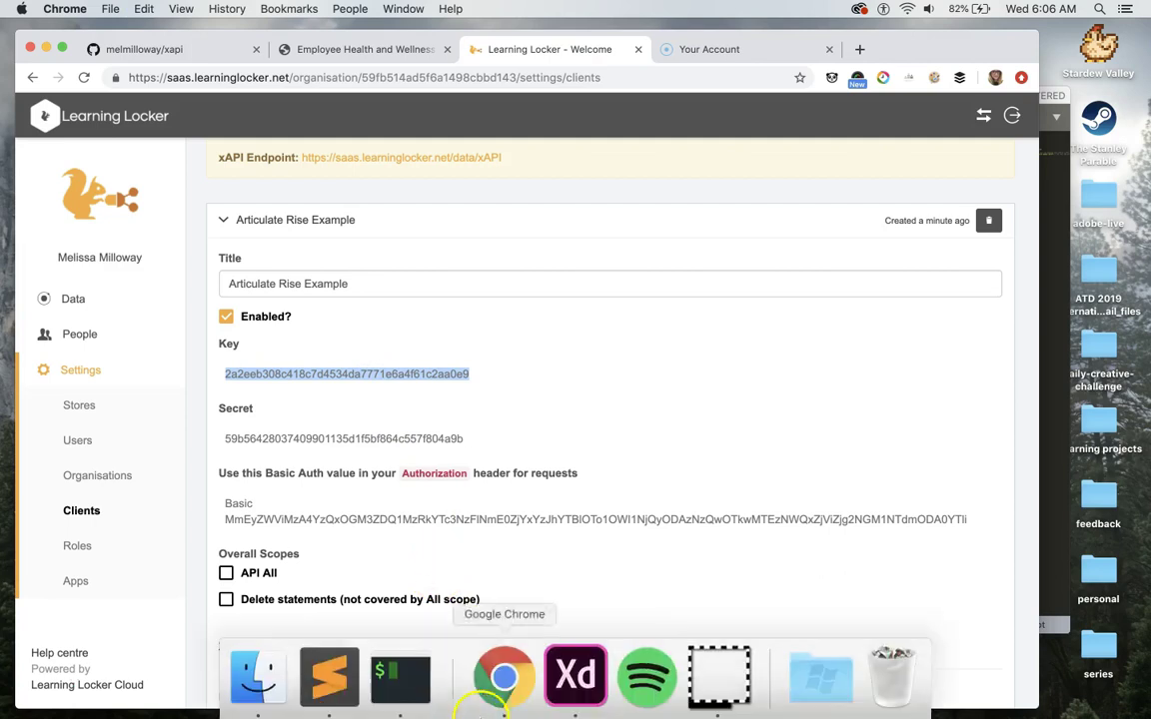
{"action": "left_click", "coordinate": [355, 689]}
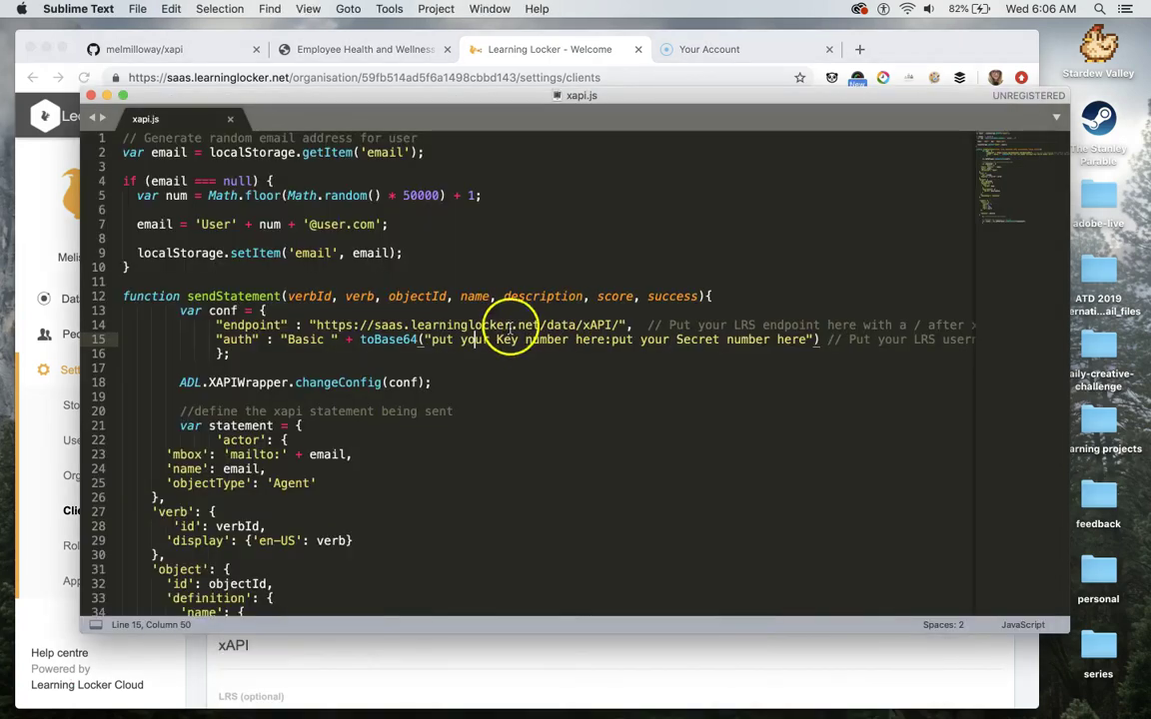
{"action": "left_click_drag", "start_coordinate": [604, 340], "coordinate": [430, 341]}
{"action": "key", "text": "super+v"}
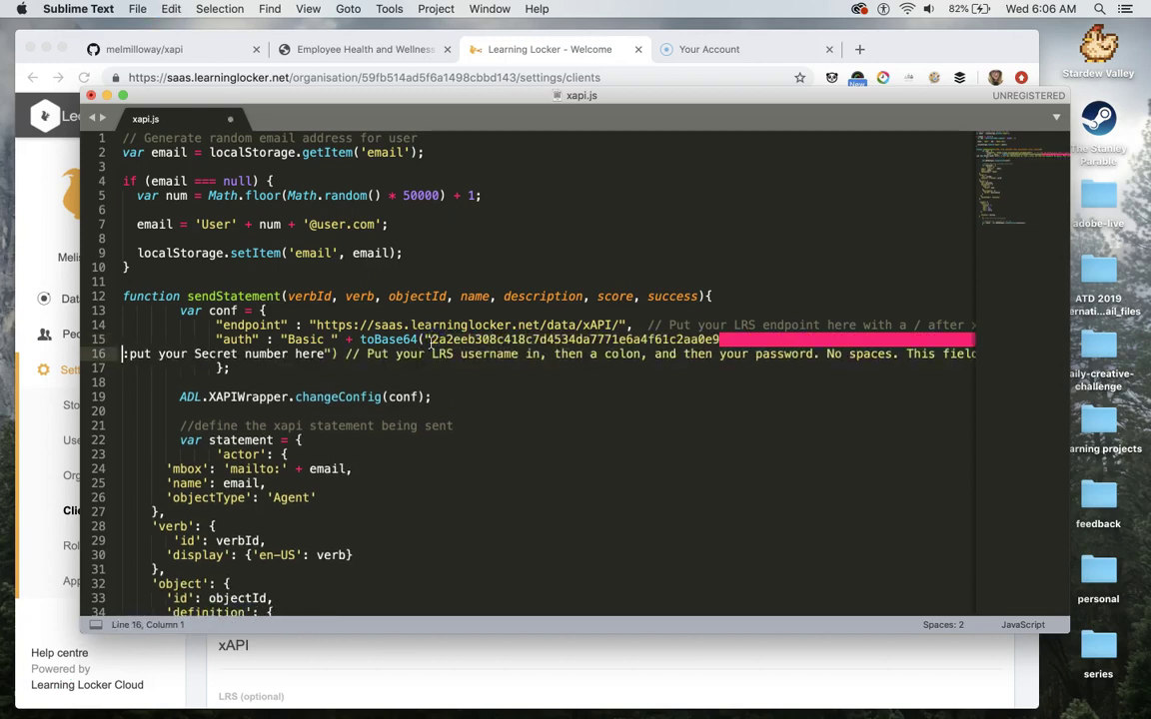
{"action": "left_click", "coordinate": [727, 340]}
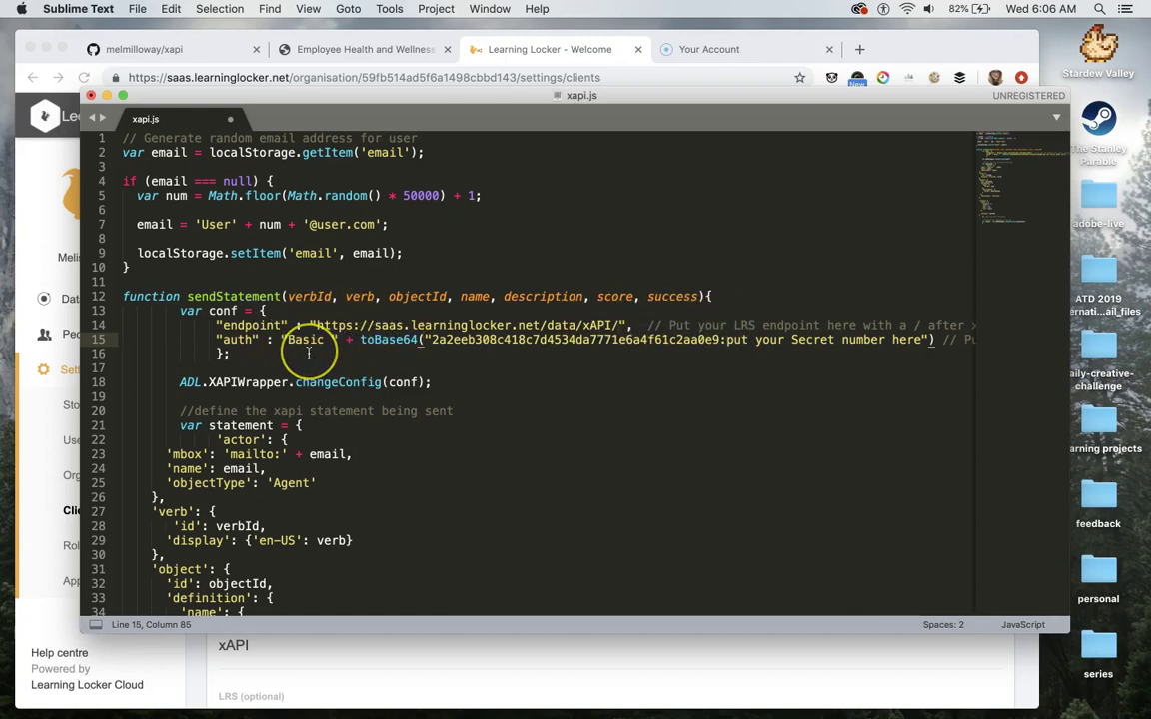
Step: Copy the client secret, paste it over the Secret placeholder after the colon, and save xapi.js
{"action": "left_click", "coordinate": [900, 49]}
{"action": "double_click", "coordinate": [391, 439]}
{"action": "key", "text": "super+c"}
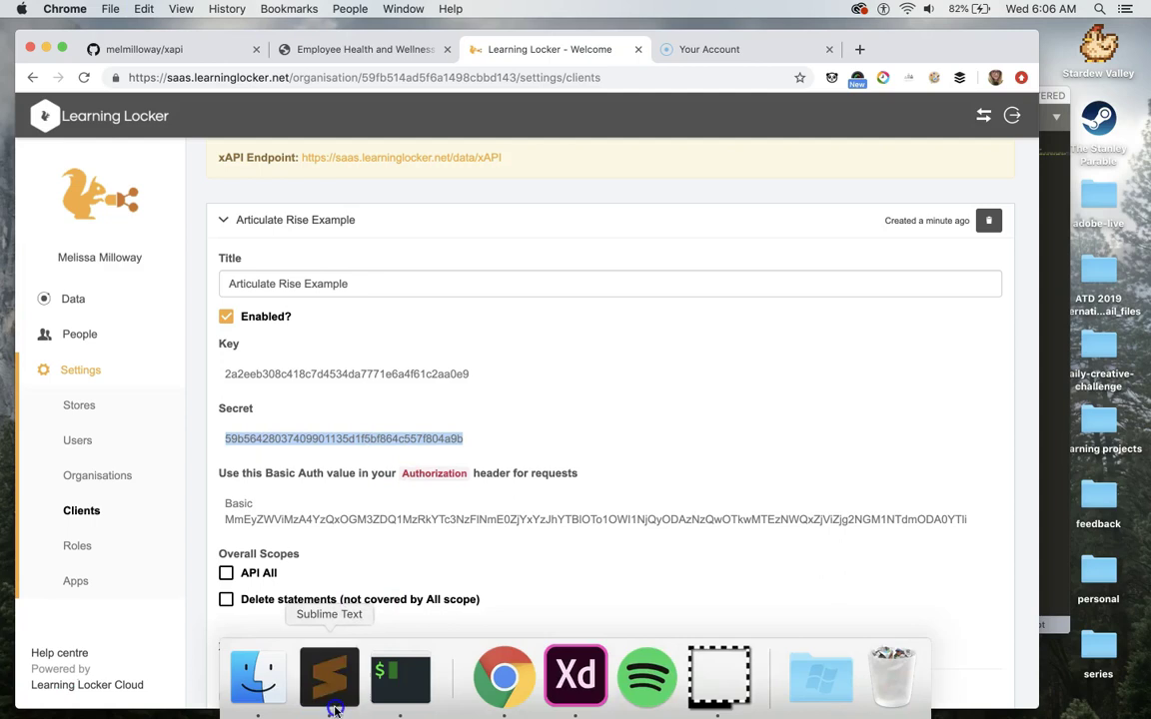
{"action": "left_click", "coordinate": [330, 686]}
{"action": "left_click_drag", "start_coordinate": [923, 339], "coordinate": [757, 340]}
{"action": "key", "text": "BackSpace"}
{"action": "key", "text": "BackSpace"}
{"action": "key", "text": "BackSpace"}
{"action": "key", "text": "BackSpace"}
{"action": "key", "text": "BackSpace"}
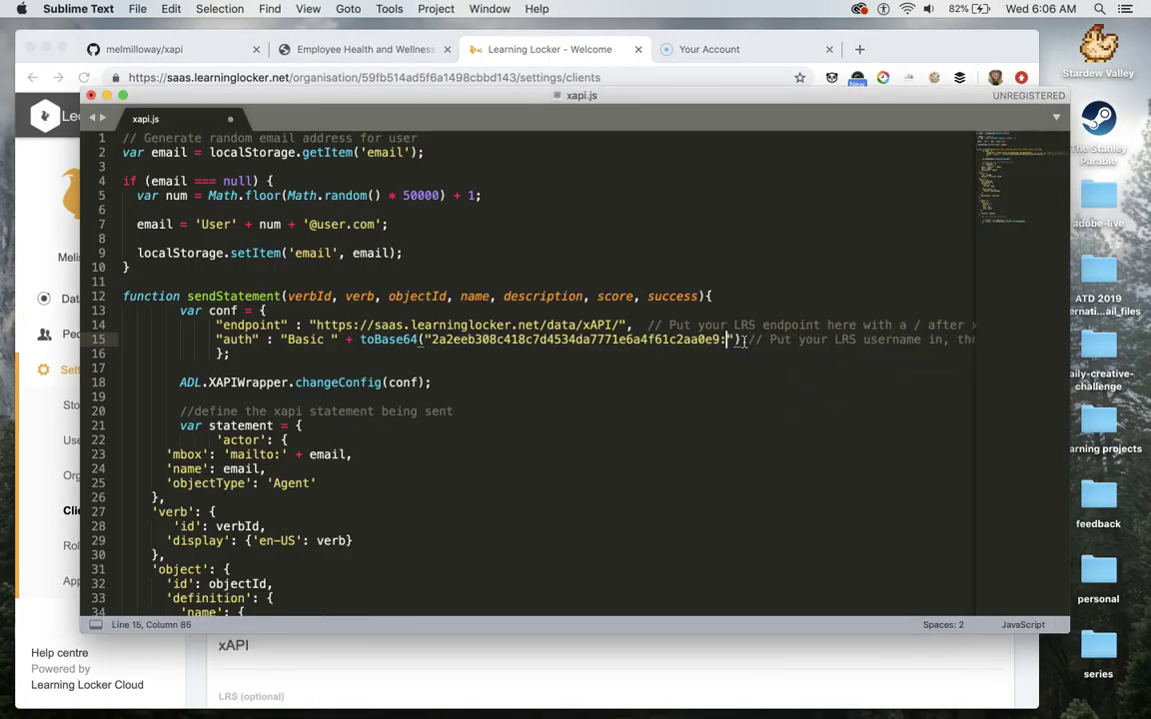
{"action": "key", "text": "super+v"}
{"action": "key", "text": "BackSpace"}
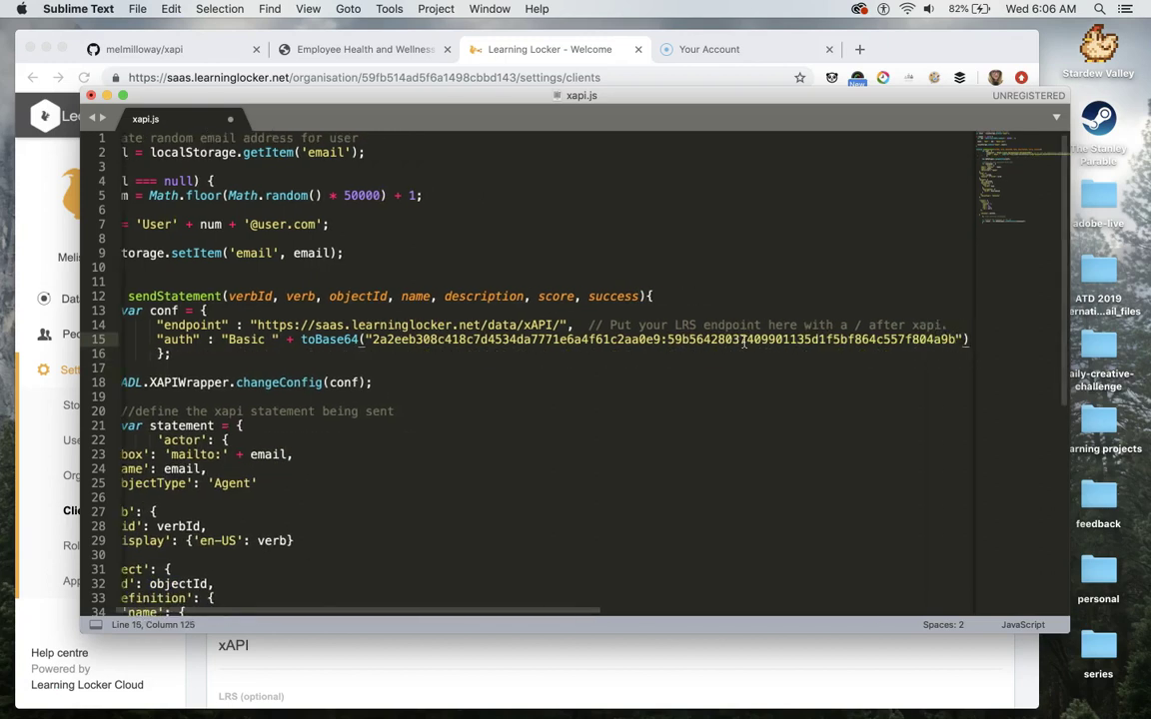
{"action": "key", "text": "super+s"}
{"action": "scroll", "coordinate": [490, 335], "scroll_direction": "left", "scroll_amount": 3}
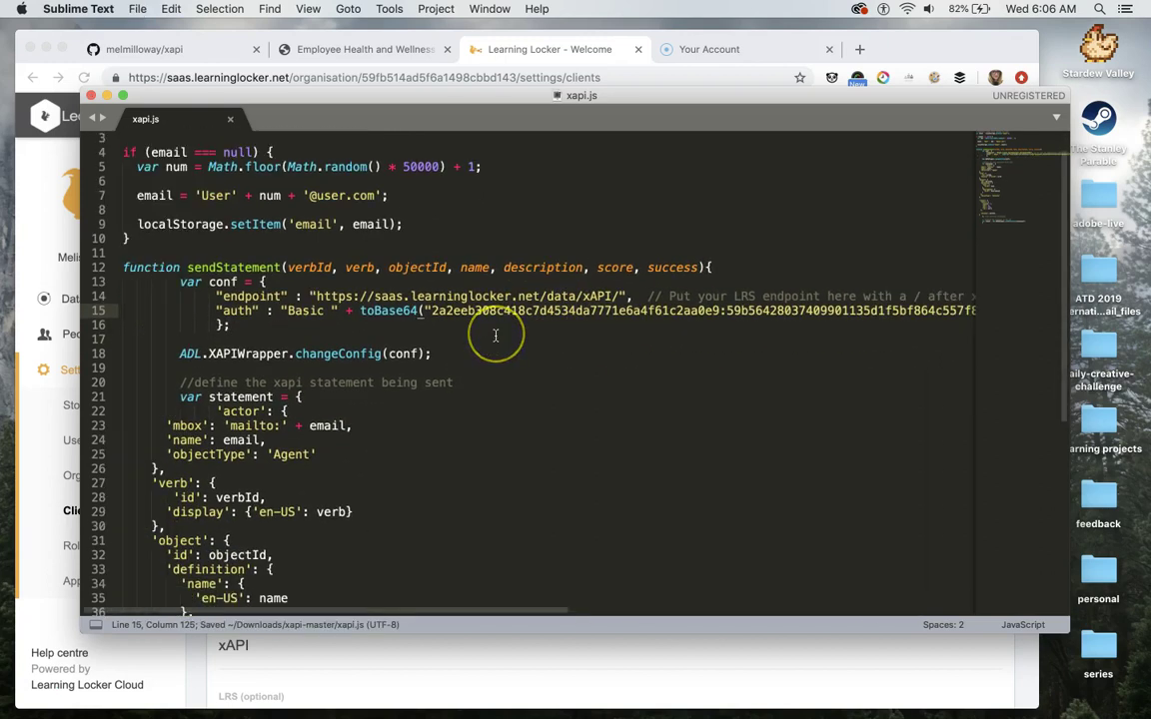
{"action": "scroll", "coordinate": [497, 334], "scroll_direction": "down", "scroll_amount": 1}
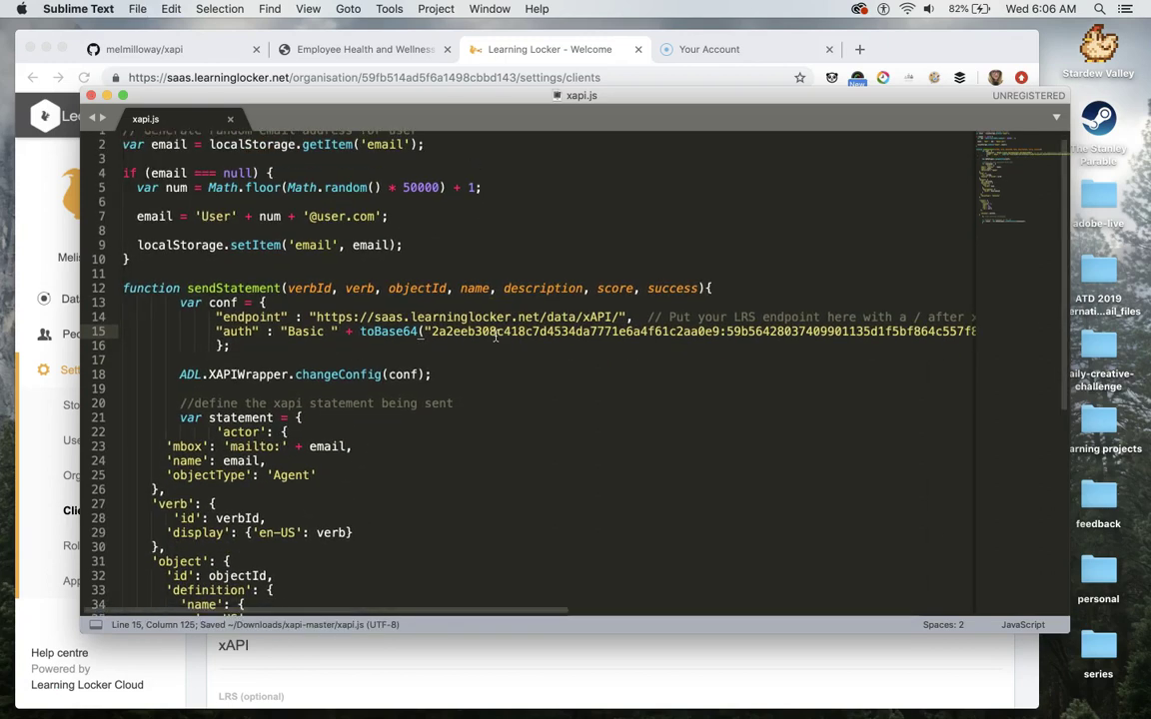